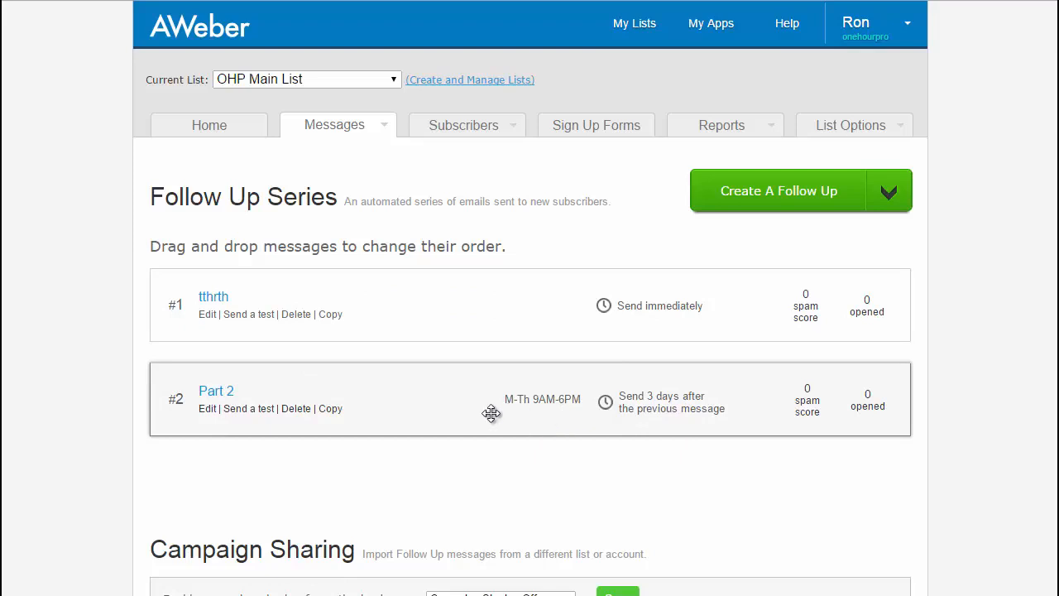
Step: Delete both existing messages, tthrth and Part 2, from the Follow Up Series of the OHP Main List
{"action": "left_click", "coordinate": [295, 314]}
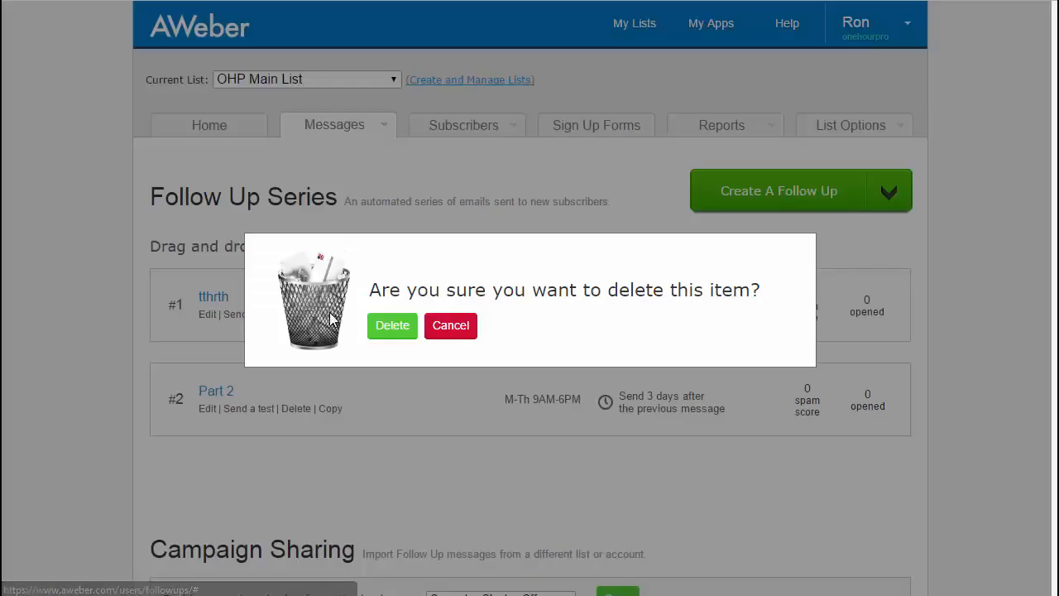
{"action": "left_click", "coordinate": [400, 325]}
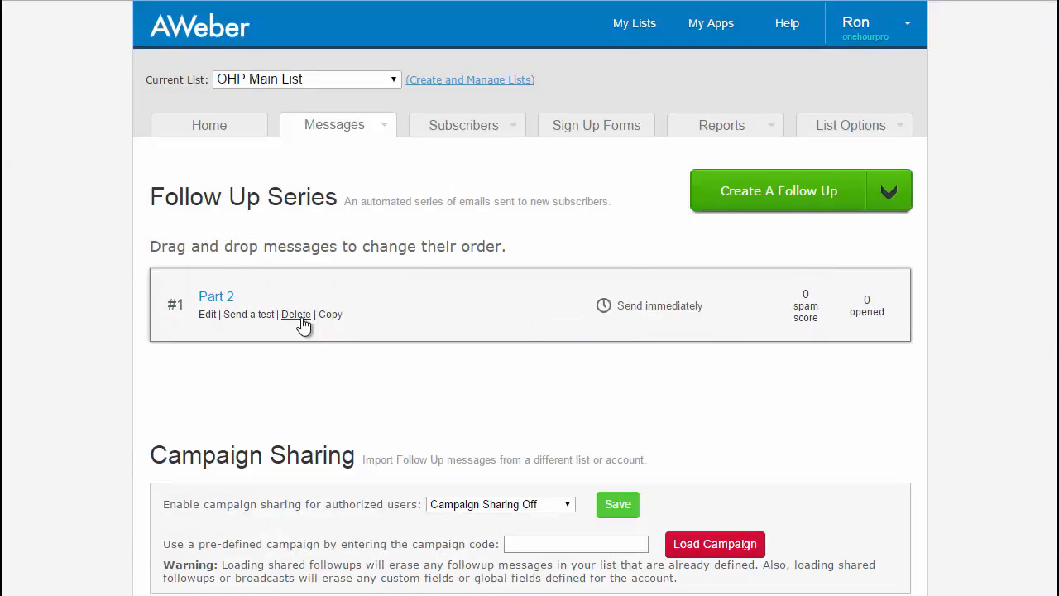
{"action": "left_click", "coordinate": [298, 315]}
{"action": "left_click", "coordinate": [384, 329]}
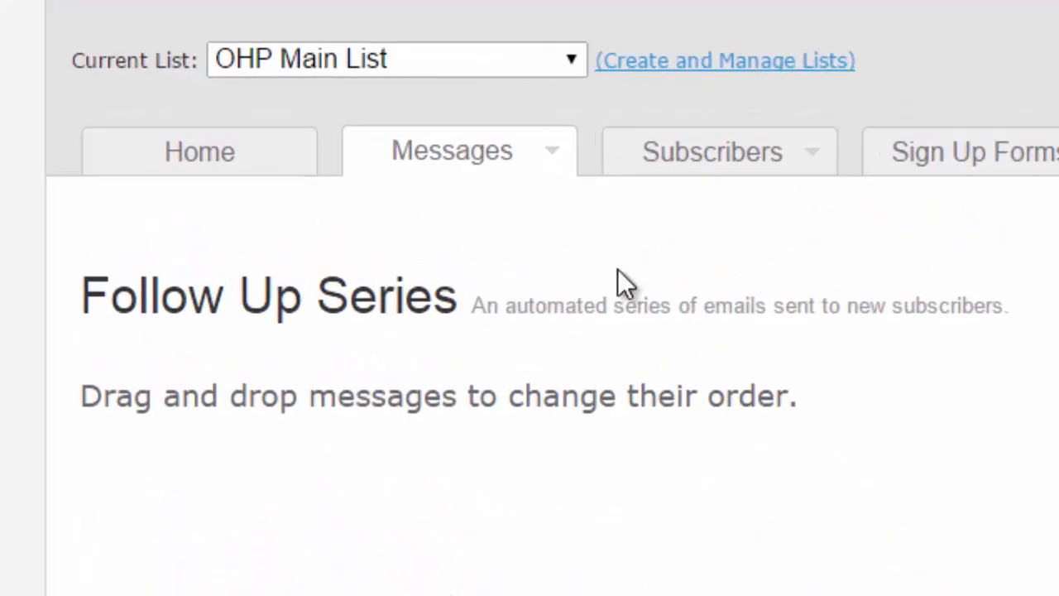
Step: Start a new email template from an AWeber template in the Email Template Manager and name it Template 1
{"action": "mouse_move", "coordinate": [459, 178]}
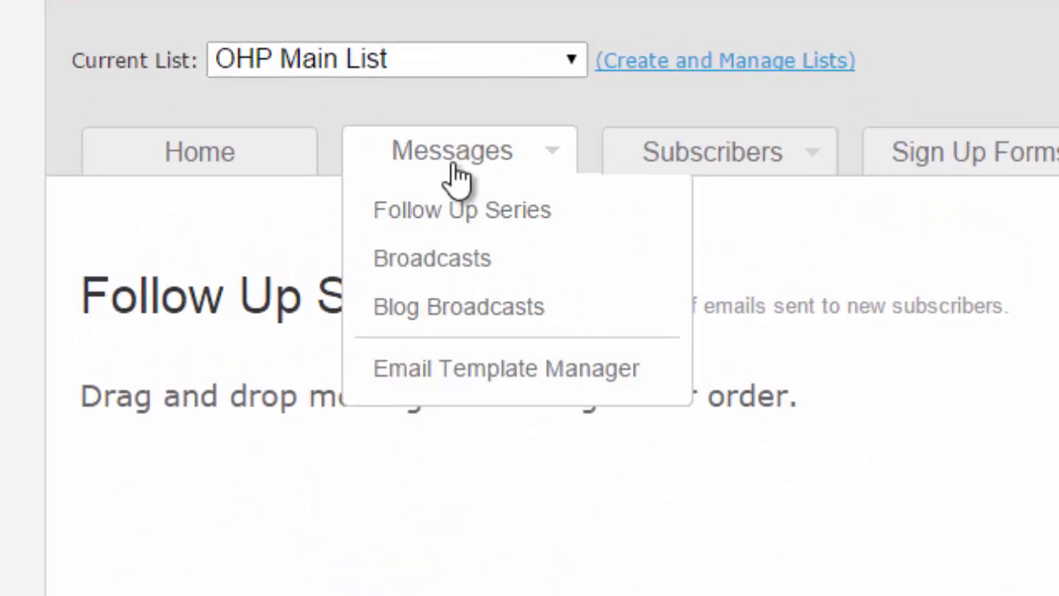
{"action": "left_click", "coordinate": [465, 374]}
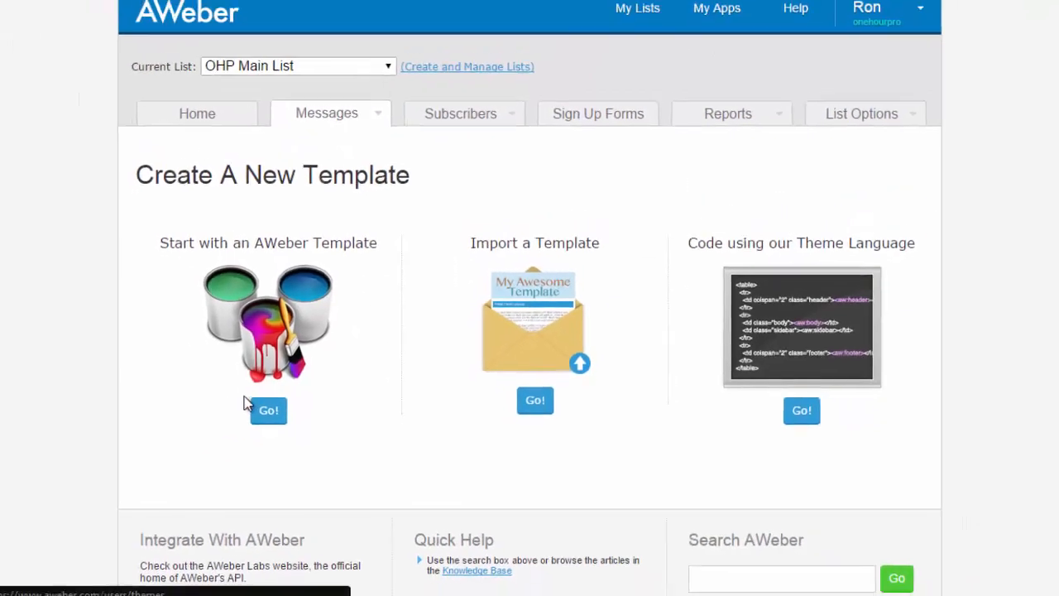
{"action": "left_click", "coordinate": [277, 412]}
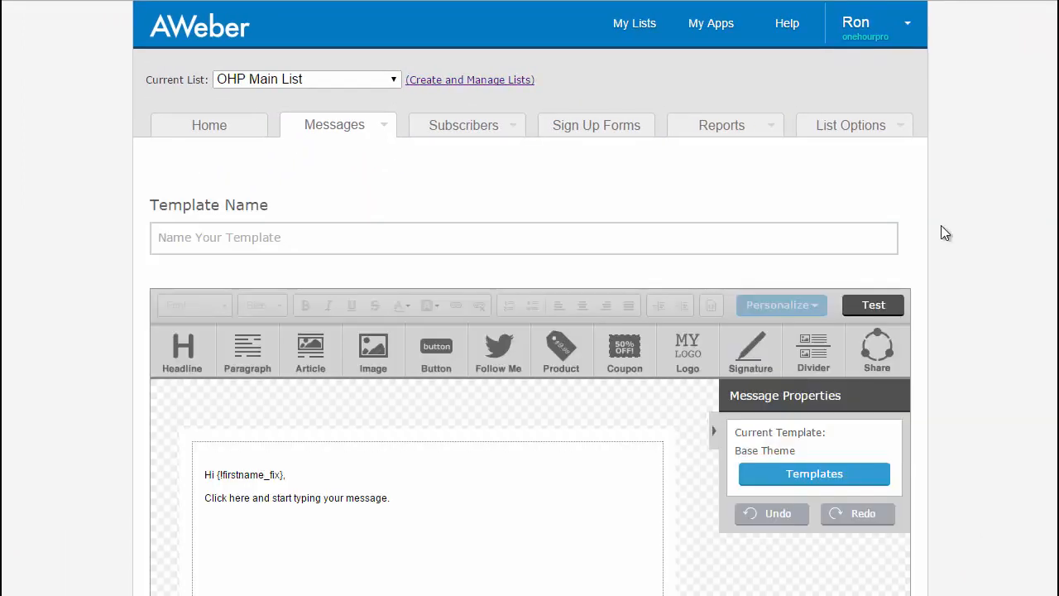
{"action": "left_click", "coordinate": [511, 240]}
{"action": "type", "text": "Template 1"}
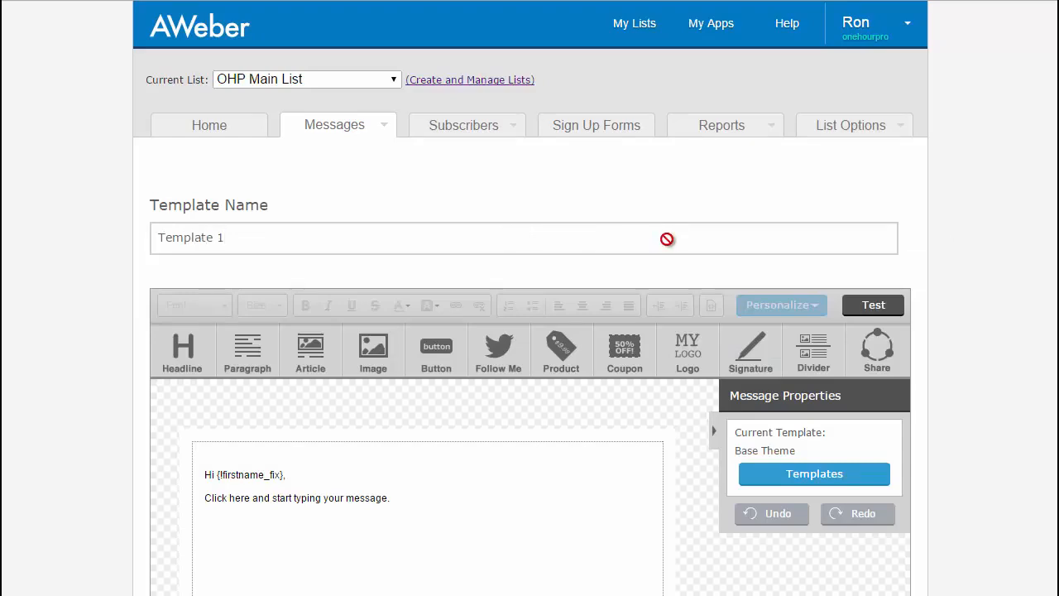
Step: Insert a blank line above the greeting in the template's message body
{"action": "scroll", "coordinate": [662, 232], "scroll_direction": "down", "scroll_amount": 3}
{"action": "left_click", "coordinate": [535, 293]}
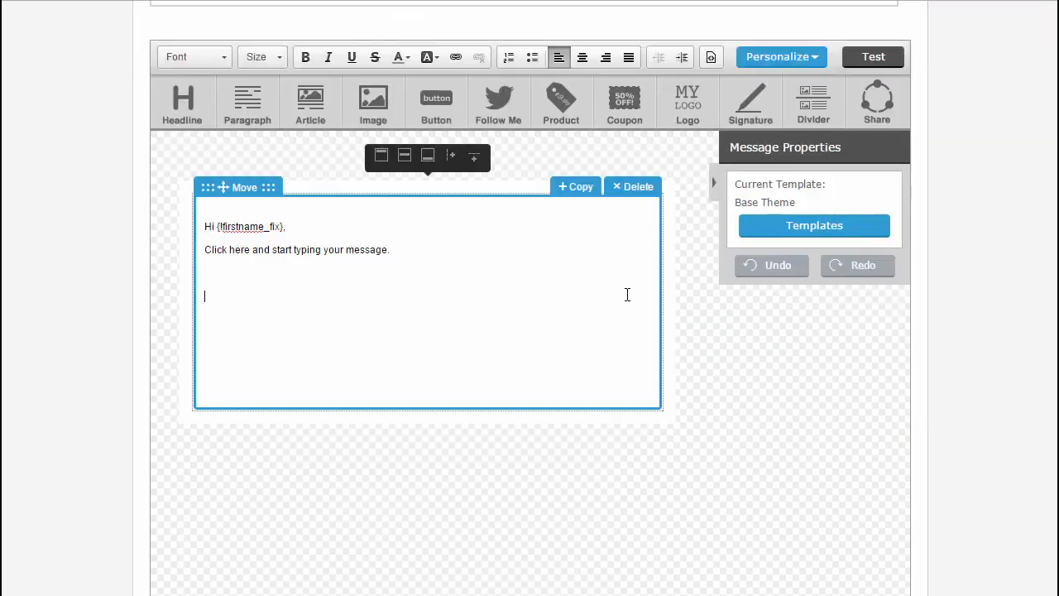
{"action": "scroll", "coordinate": [755, 348], "scroll_direction": "down", "scroll_amount": 1}
{"action": "scroll", "coordinate": [720, 332], "scroll_direction": "up", "scroll_amount": 3}
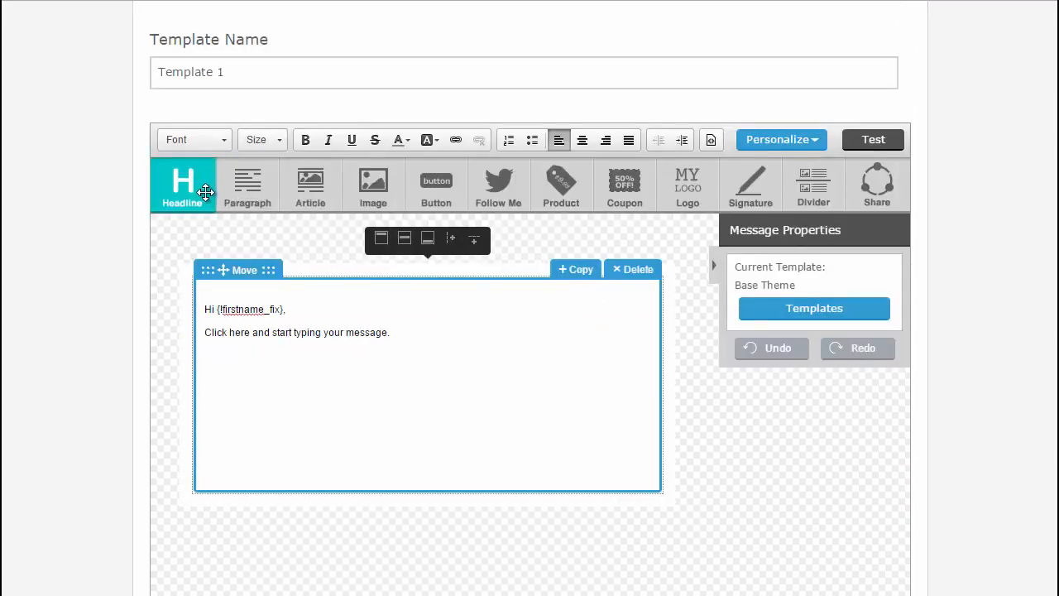
{"action": "left_click", "coordinate": [205, 308]}
{"action": "key", "text": "Return"}
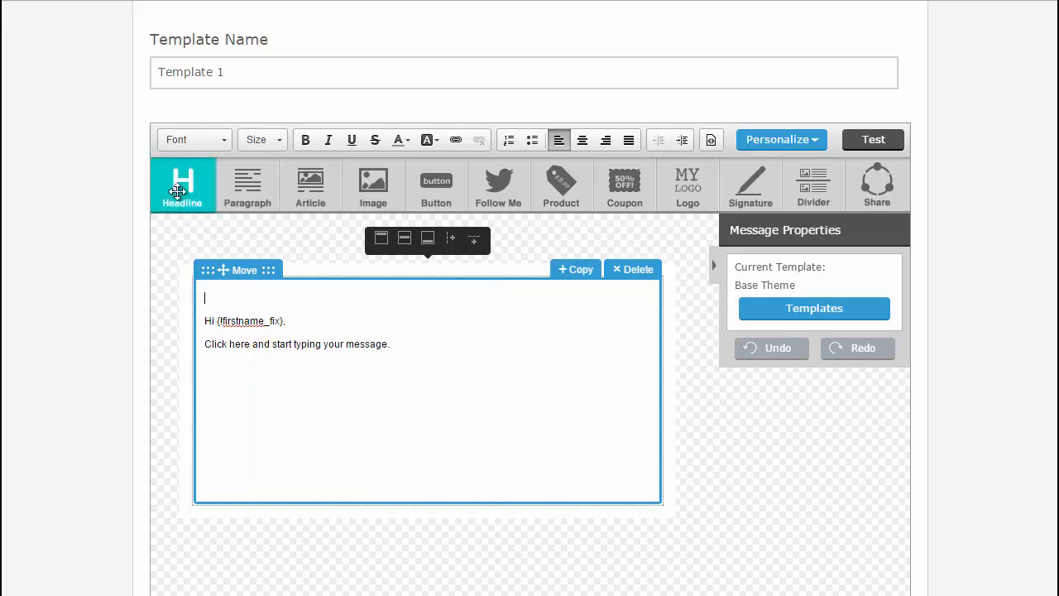
Step: Add a headline block below the message body and set its text to "Headline goes here!"
{"action": "left_click_drag", "start_coordinate": [181, 203], "coordinate": [248, 299]}
{"action": "left_click", "coordinate": [369, 512]}
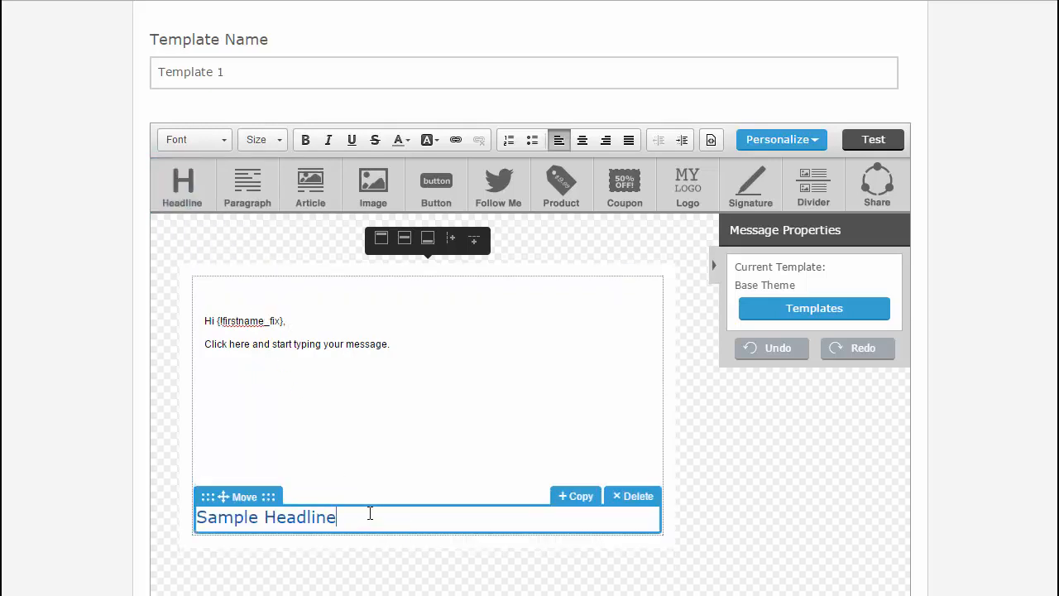
{"action": "key", "text": "ctrl+a"}
{"action": "type", "text": "Headli"}
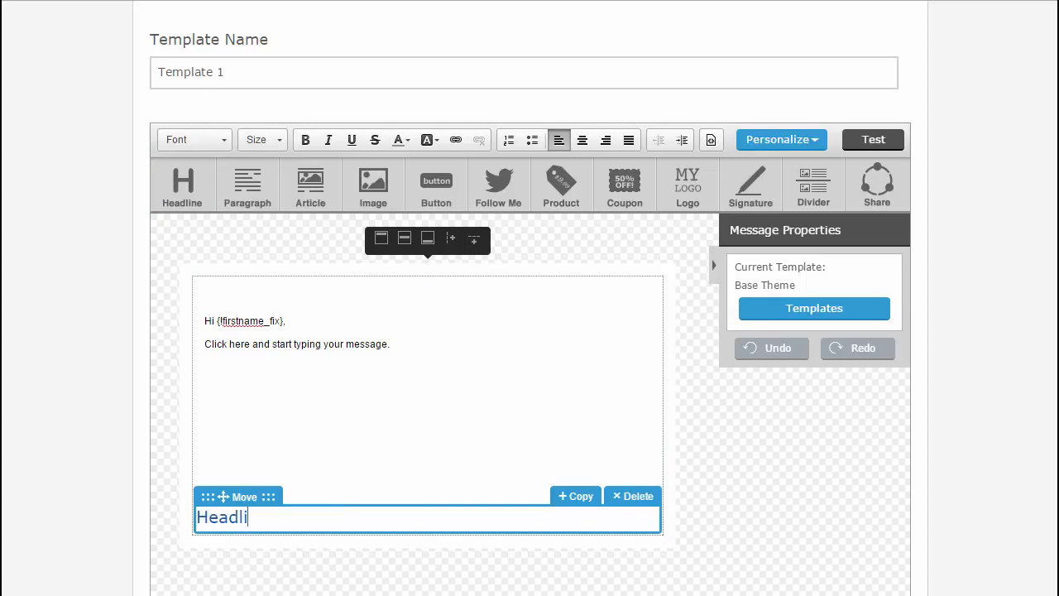
{"action": "type", "text": "ne goes here!"}
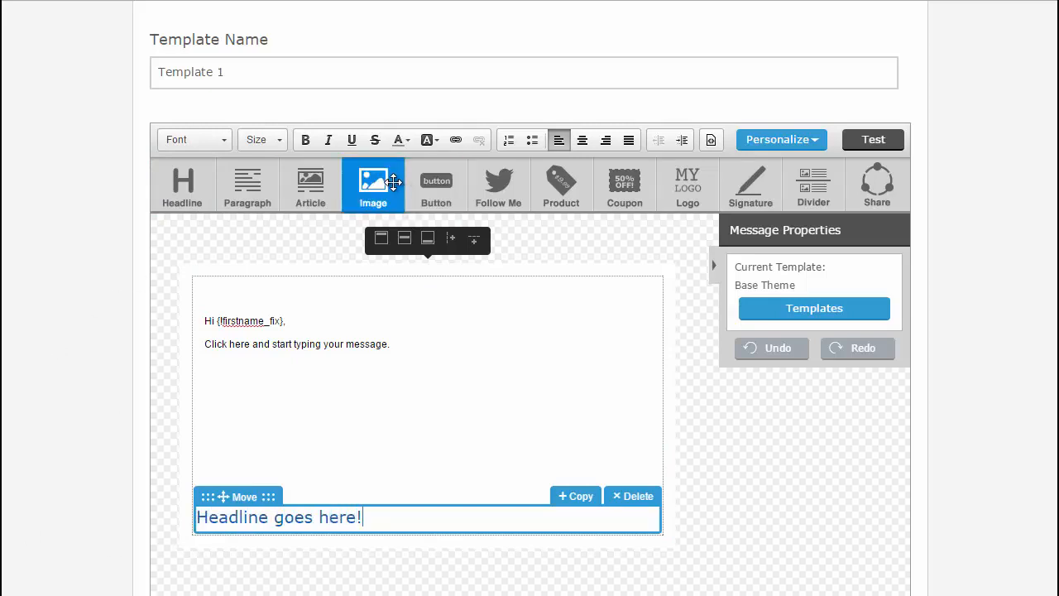
Step: Insert an image block below the message body and fill it with the stock photo of businessmen and a megaphone
{"action": "left_click_drag", "start_coordinate": [373, 182], "coordinate": [378, 418]}
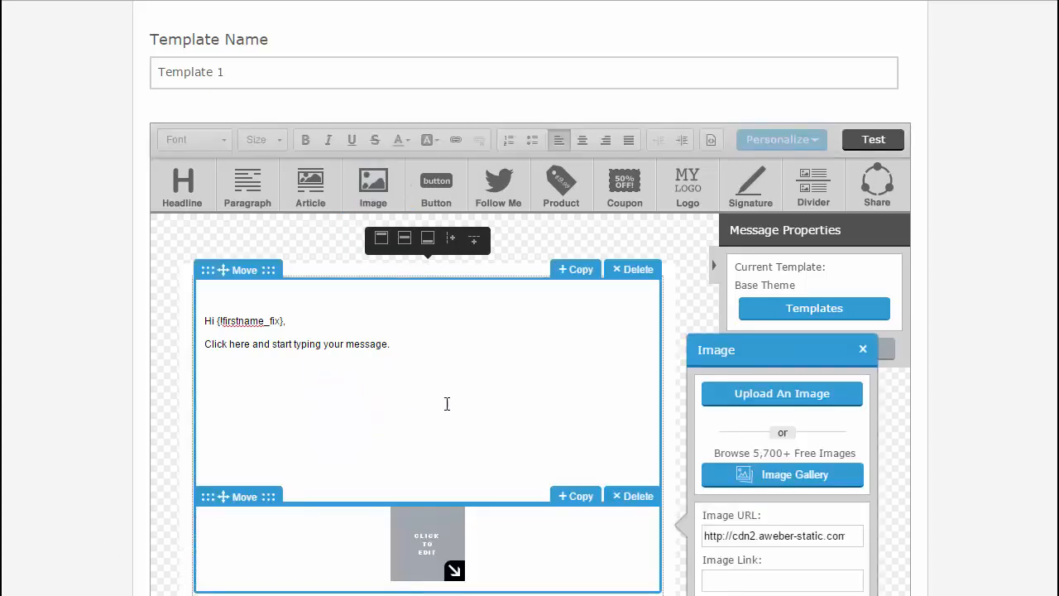
{"action": "scroll", "coordinate": [446, 402], "scroll_direction": "down", "scroll_amount": 2}
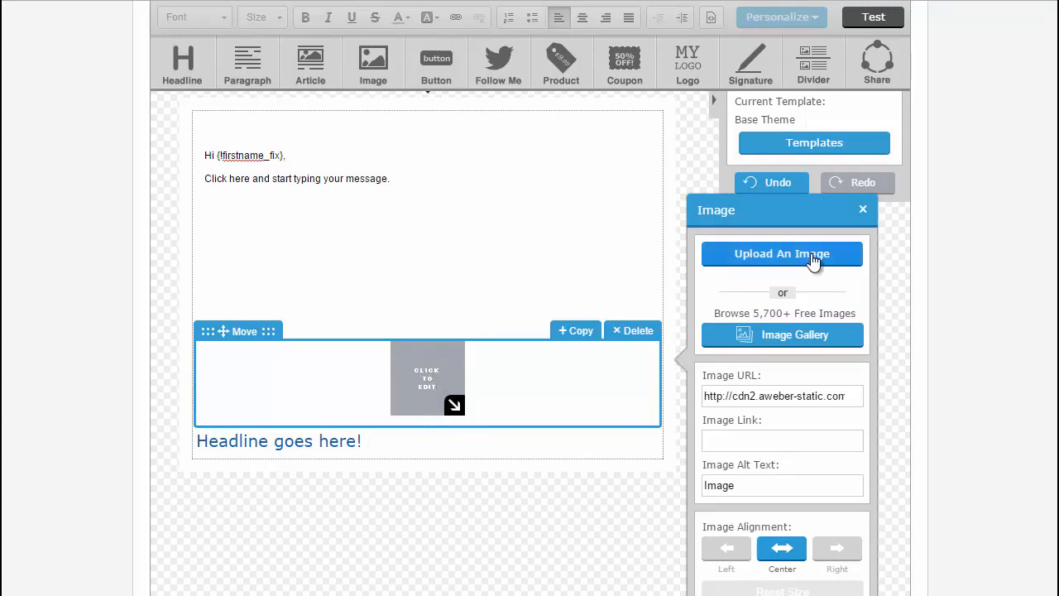
{"action": "left_click", "coordinate": [780, 339]}
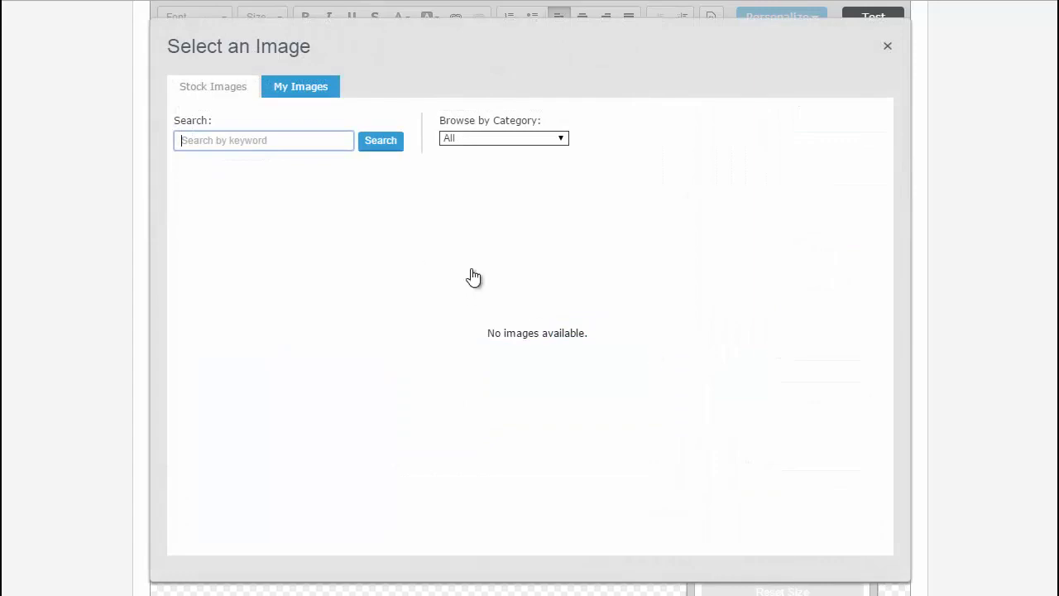
{"action": "left_click", "coordinate": [515, 225]}
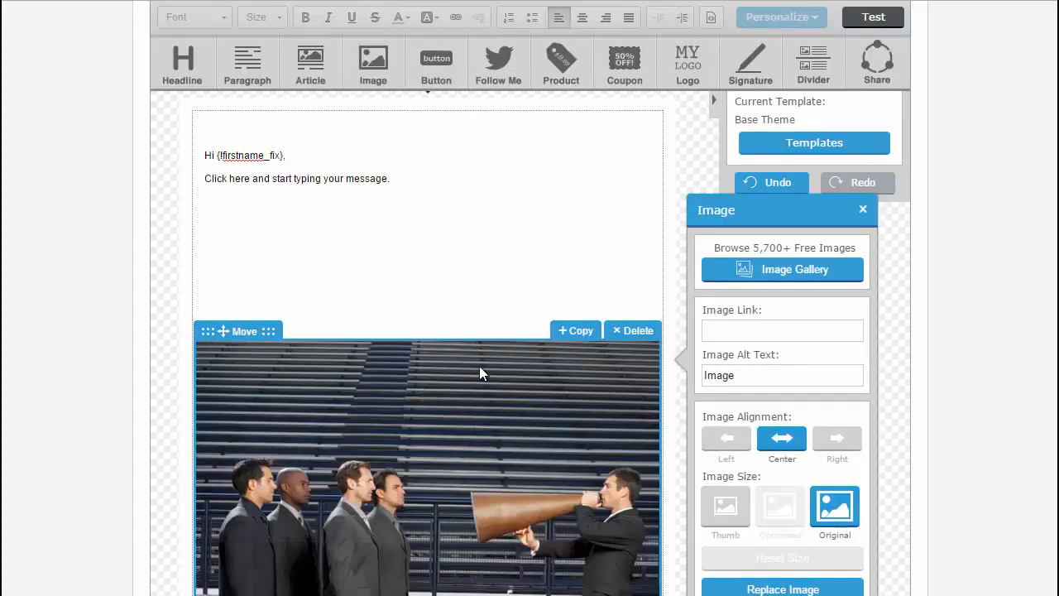
Step: Delete the headline block below the image
{"action": "scroll", "coordinate": [479, 366], "scroll_direction": "up", "scroll_amount": 2}
{"action": "scroll", "coordinate": [434, 379], "scroll_direction": "down", "scroll_amount": 3}
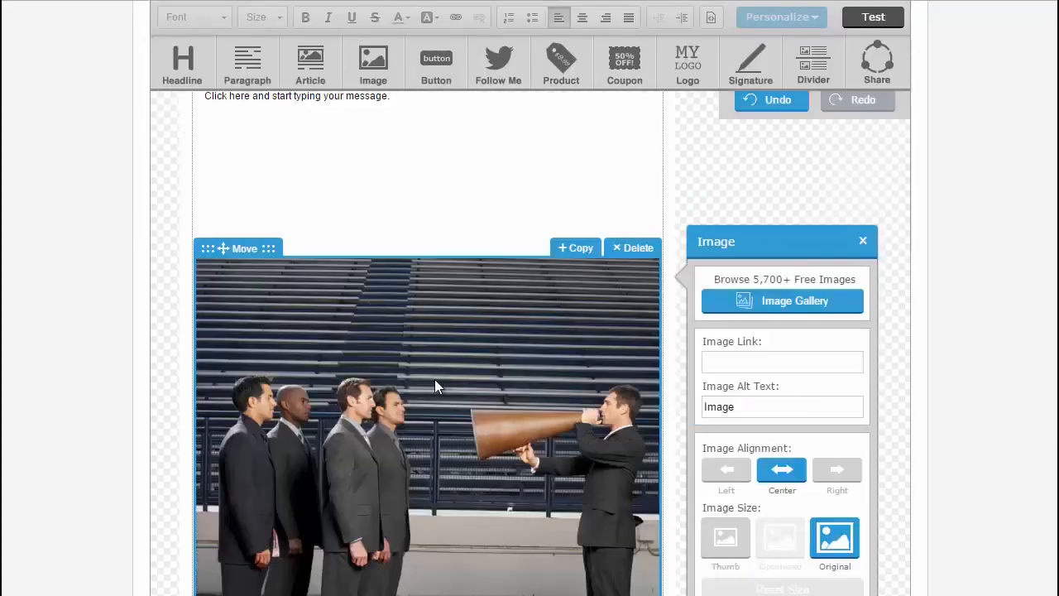
{"action": "scroll", "coordinate": [434, 379], "scroll_direction": "down", "scroll_amount": 5}
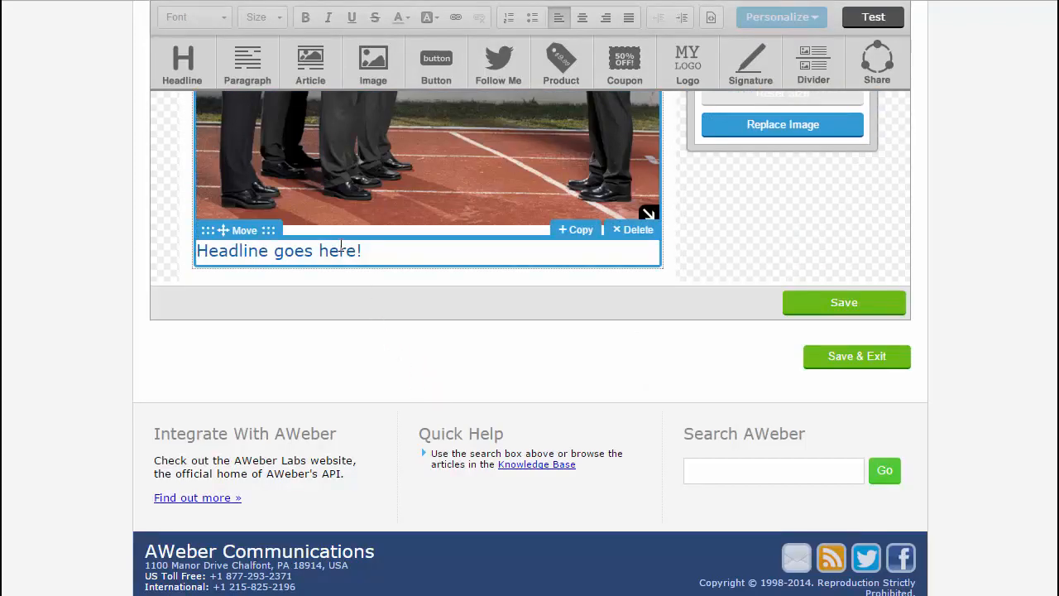
{"action": "left_click", "coordinate": [224, 239]}
{"action": "scroll", "coordinate": [265, 331], "scroll_direction": "up", "scroll_amount": 2}
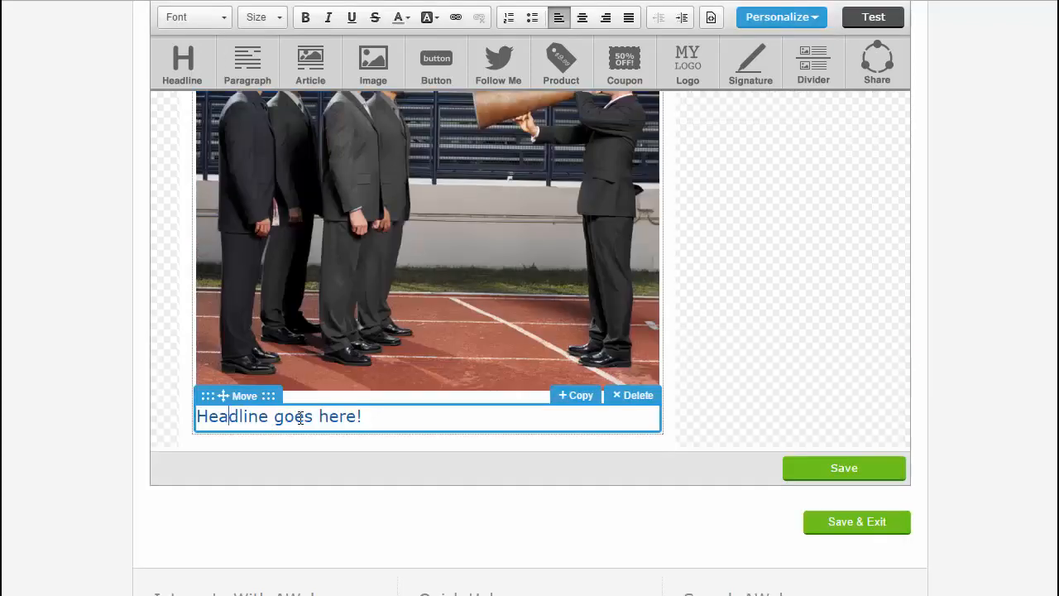
{"action": "left_click", "coordinate": [637, 397]}
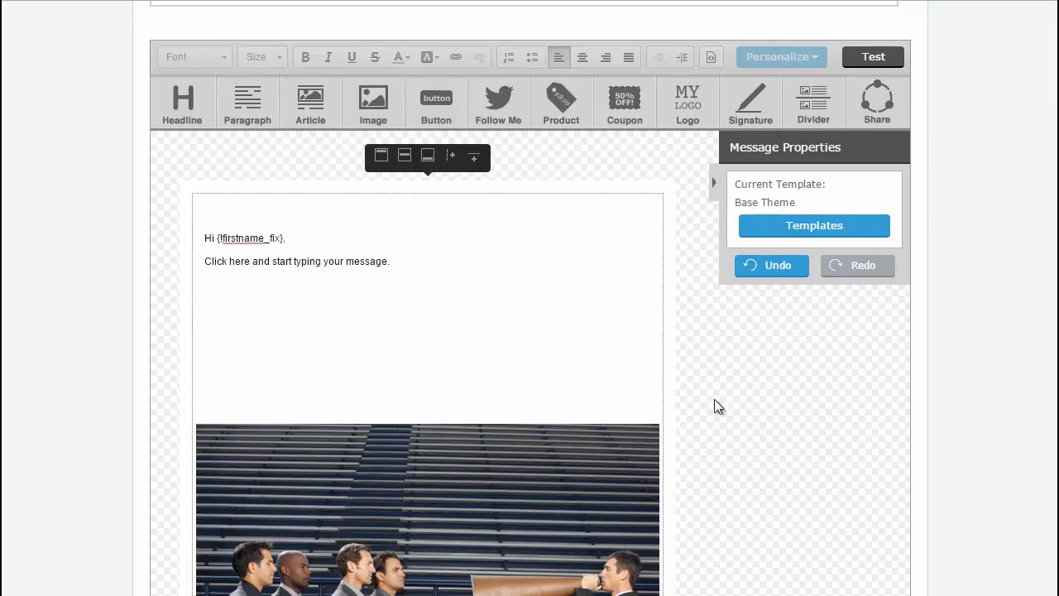
{"action": "scroll", "coordinate": [730, 405], "scroll_direction": "down", "scroll_amount": 5}
{"action": "scroll", "coordinate": [729, 405], "scroll_direction": "up", "scroll_amount": 3}
{"action": "scroll", "coordinate": [574, 399], "scroll_direction": "up", "scroll_amount": 1}
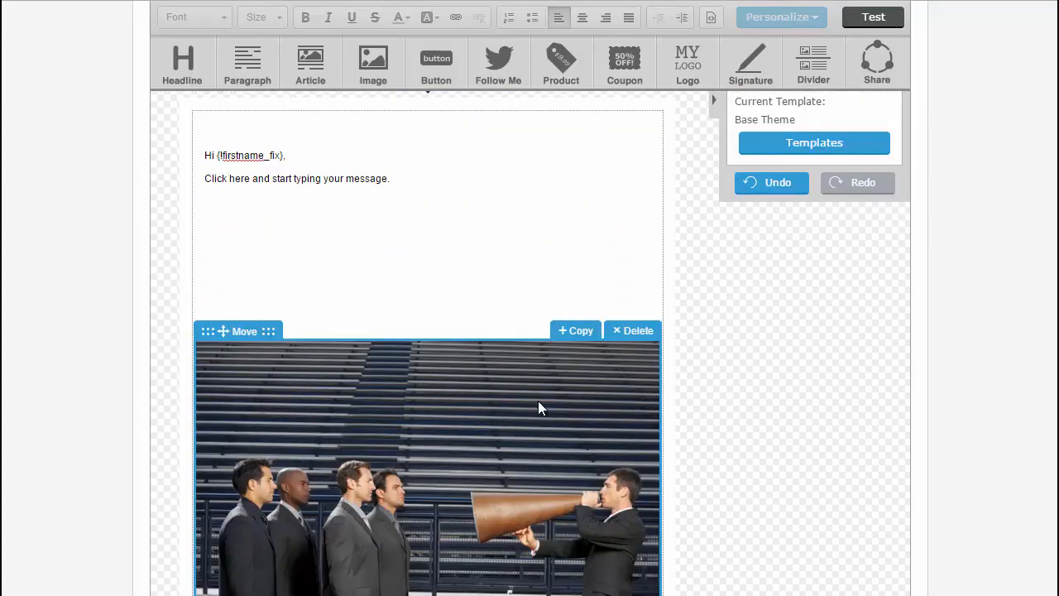
{"action": "triple_click", "coordinate": [330, 177]}
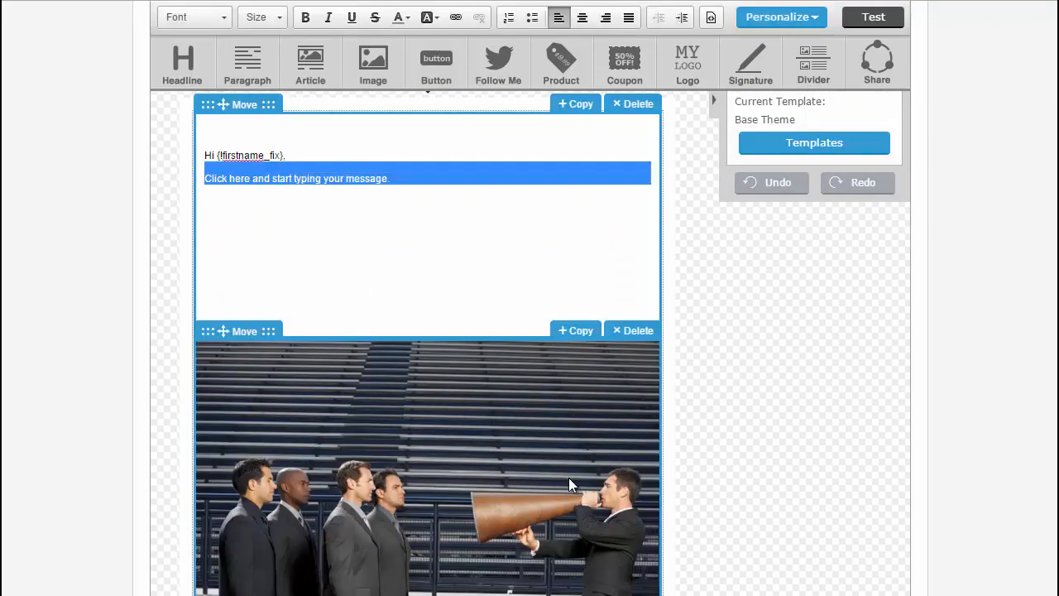
{"action": "left_click", "coordinate": [794, 418]}
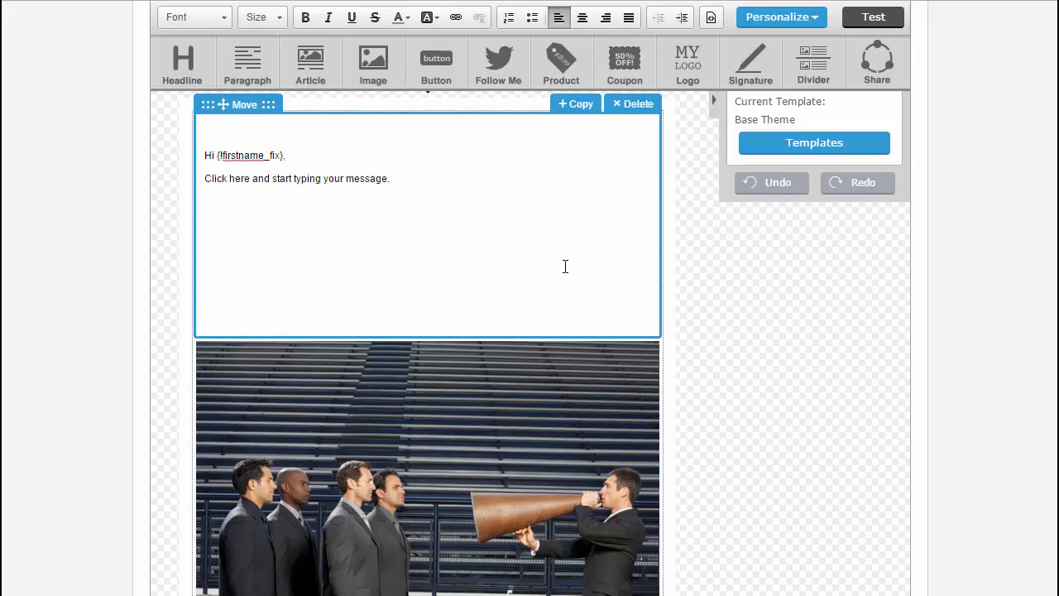
{"action": "scroll", "coordinate": [565, 265], "scroll_direction": "down", "scroll_amount": 2}
{"action": "scroll", "coordinate": [565, 307], "scroll_direction": "up", "scroll_amount": 4}
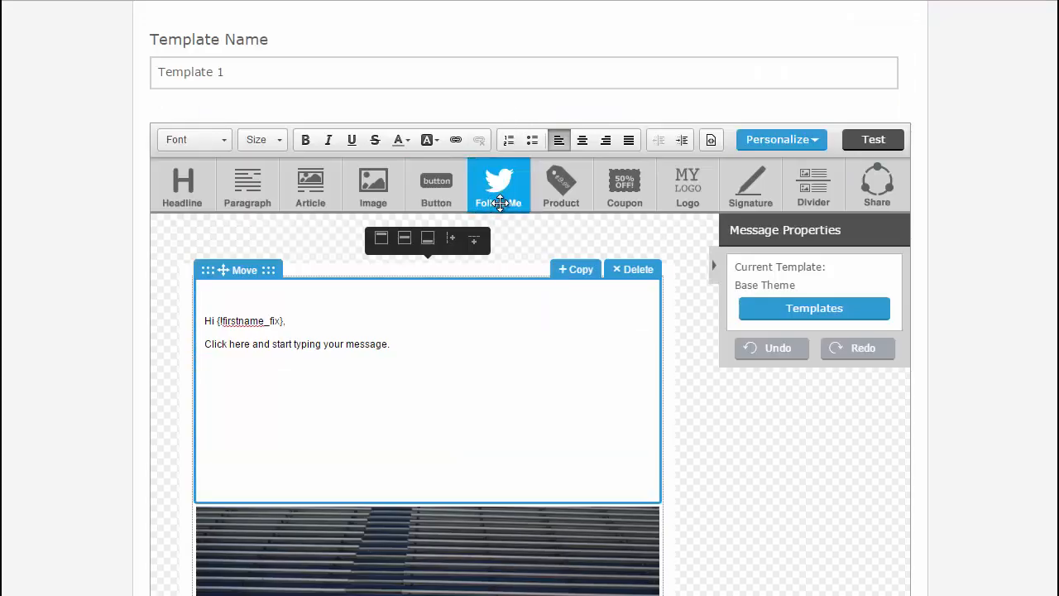
Step: Add a Follow Me block below the image and check which Facebook accounts it offers
{"action": "scroll", "coordinate": [598, 341], "scroll_direction": "down", "scroll_amount": 1}
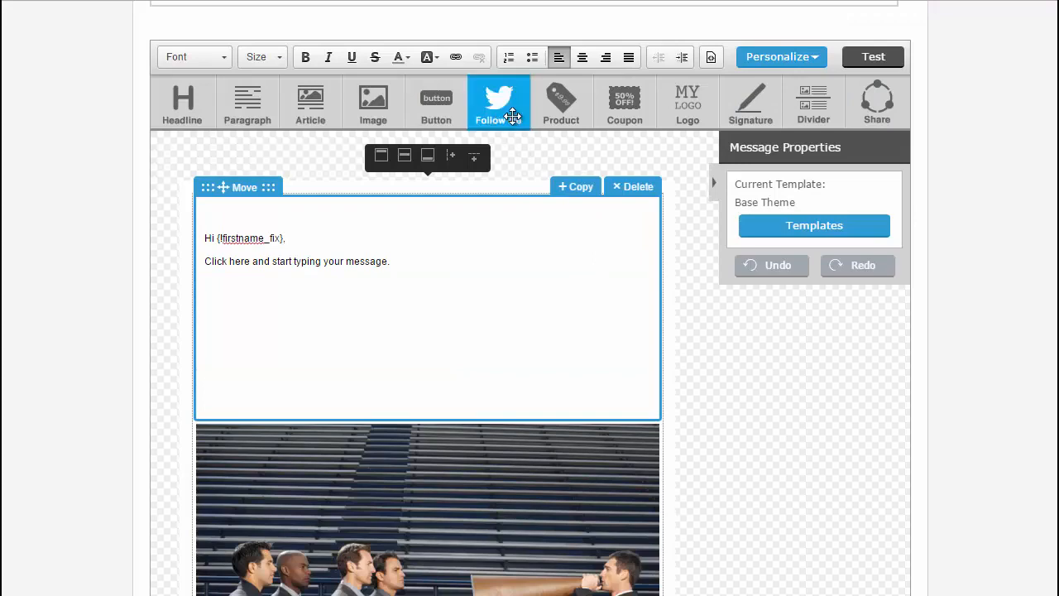
{"action": "left_click_drag", "start_coordinate": [500, 106], "coordinate": [512, 555]}
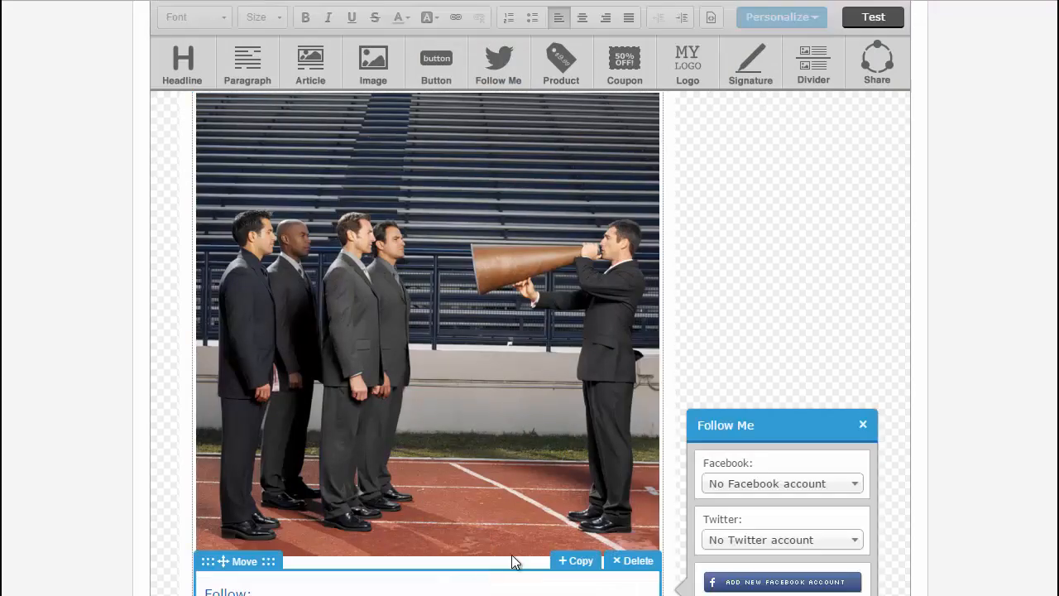
{"action": "scroll", "coordinate": [675, 411], "scroll_direction": "down", "scroll_amount": 3}
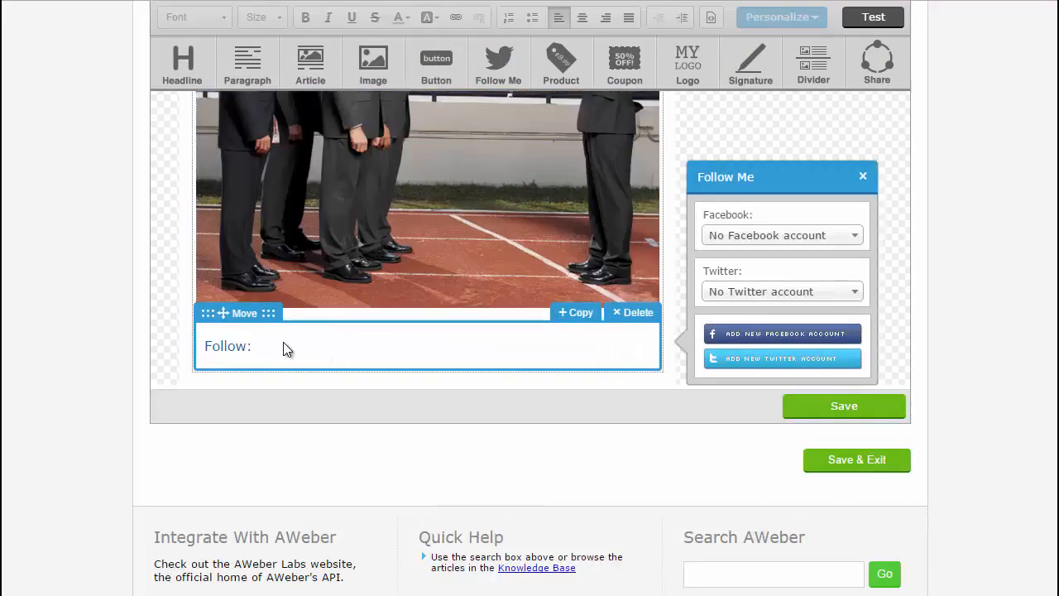
{"action": "left_click", "coordinate": [811, 240]}
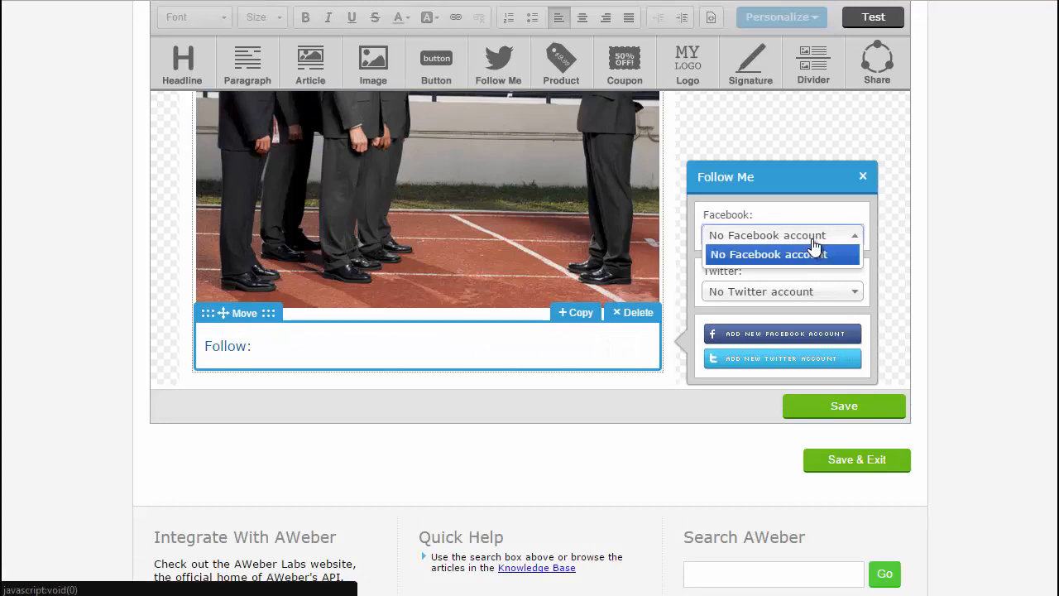
{"action": "left_click", "coordinate": [808, 241]}
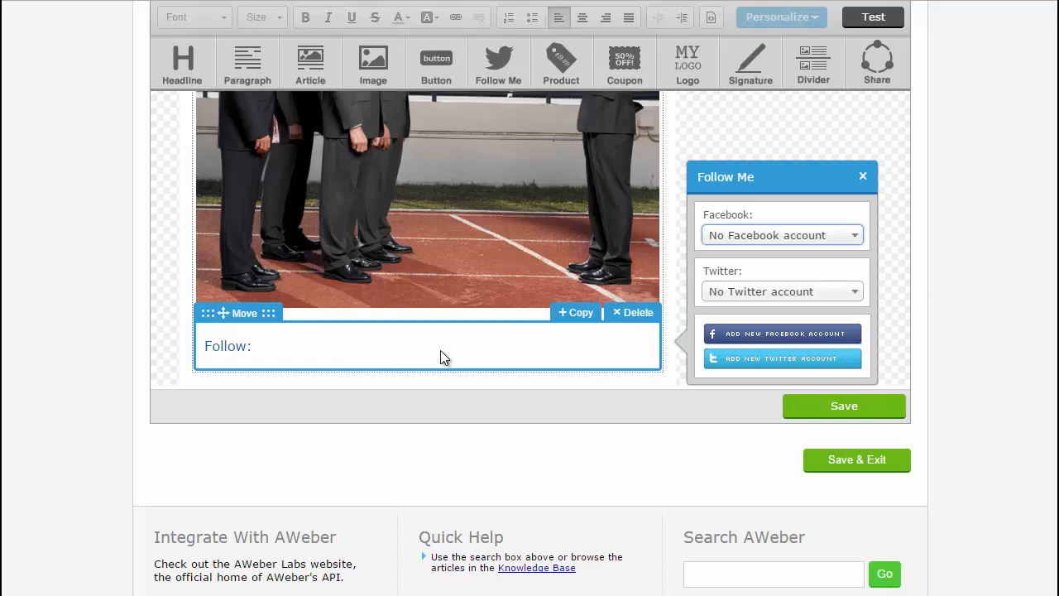
Step: Add a button block between the message body and the businessmen image
{"action": "scroll", "coordinate": [473, 380], "scroll_direction": "up", "scroll_amount": 10}
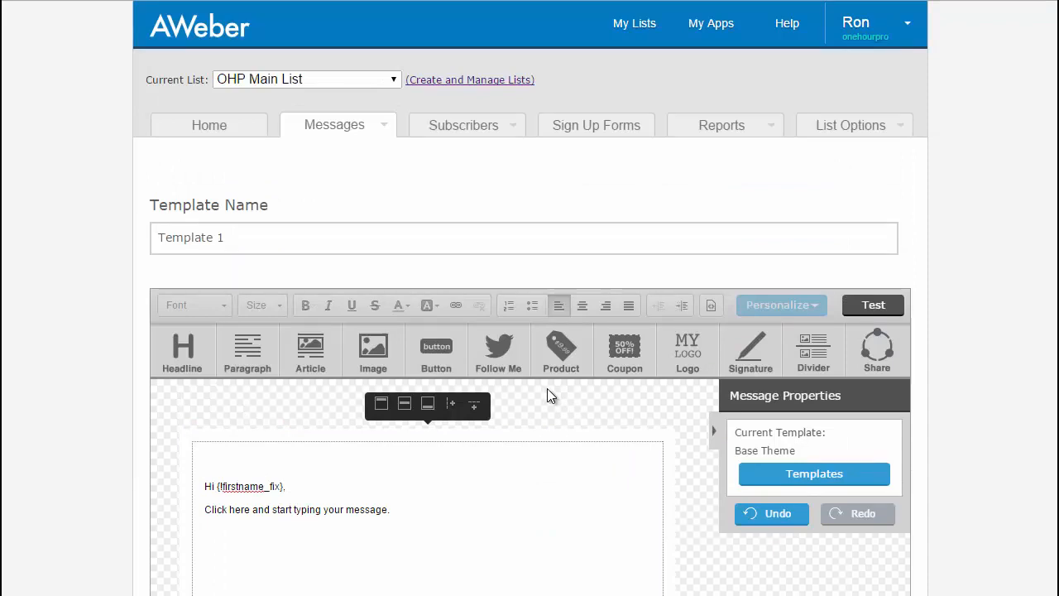
{"action": "scroll", "coordinate": [529, 388], "scroll_direction": "down", "scroll_amount": 2}
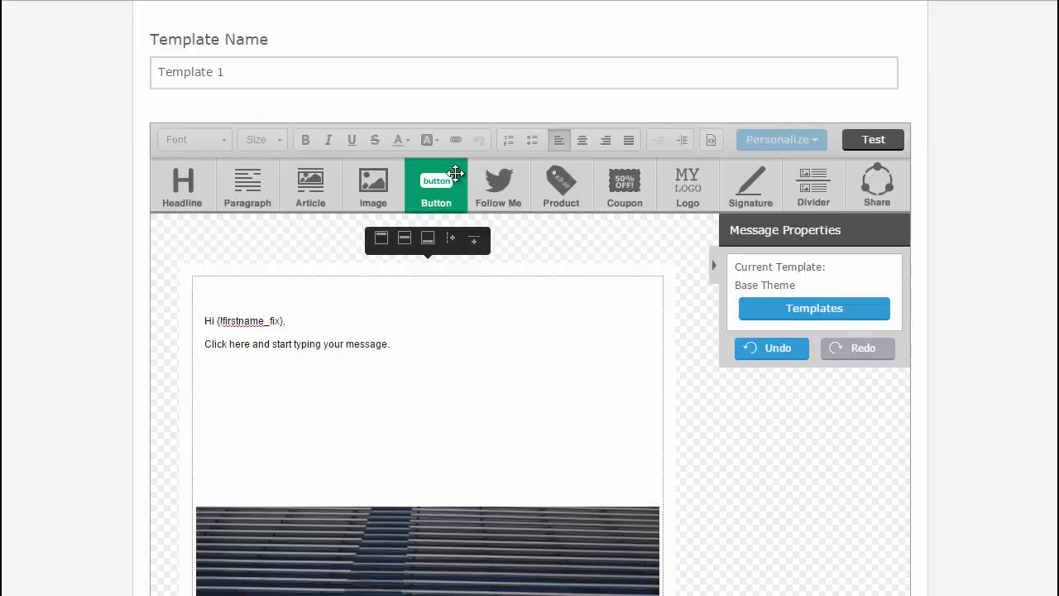
{"action": "left_click_drag", "start_coordinate": [446, 183], "coordinate": [482, 425]}
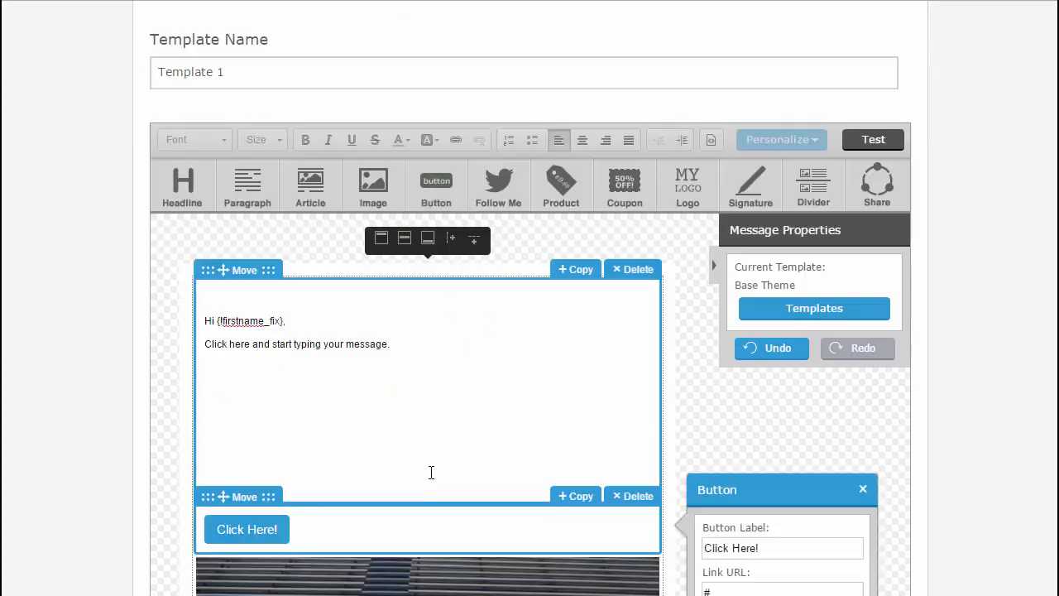
{"action": "scroll", "coordinate": [943, 460], "scroll_direction": "down", "scroll_amount": 5}
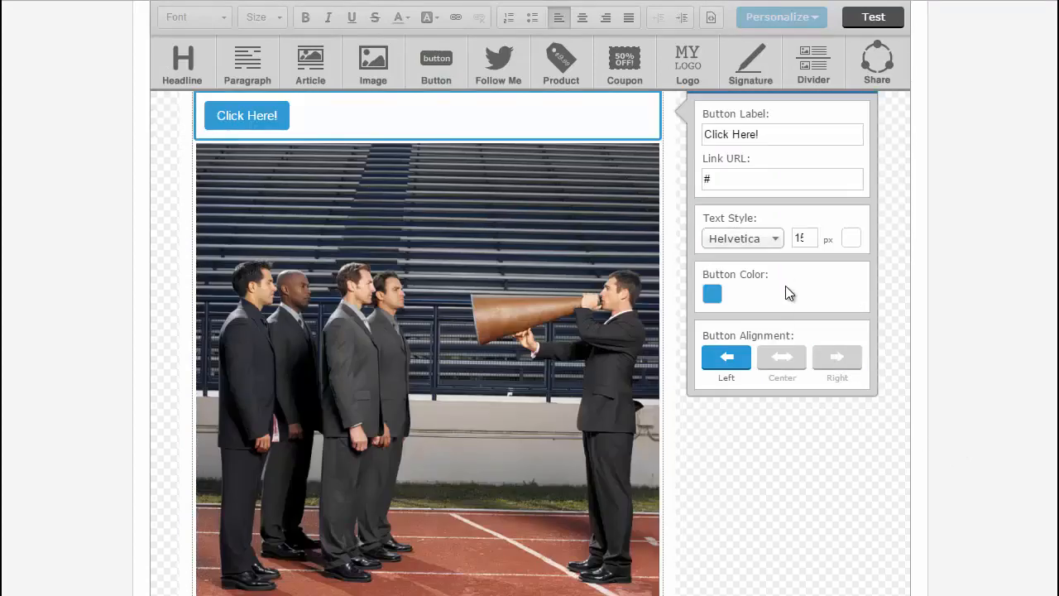
{"action": "scroll", "coordinate": [788, 293], "scroll_direction": "up", "scroll_amount": 2}
{"action": "left_click", "coordinate": [780, 299]}
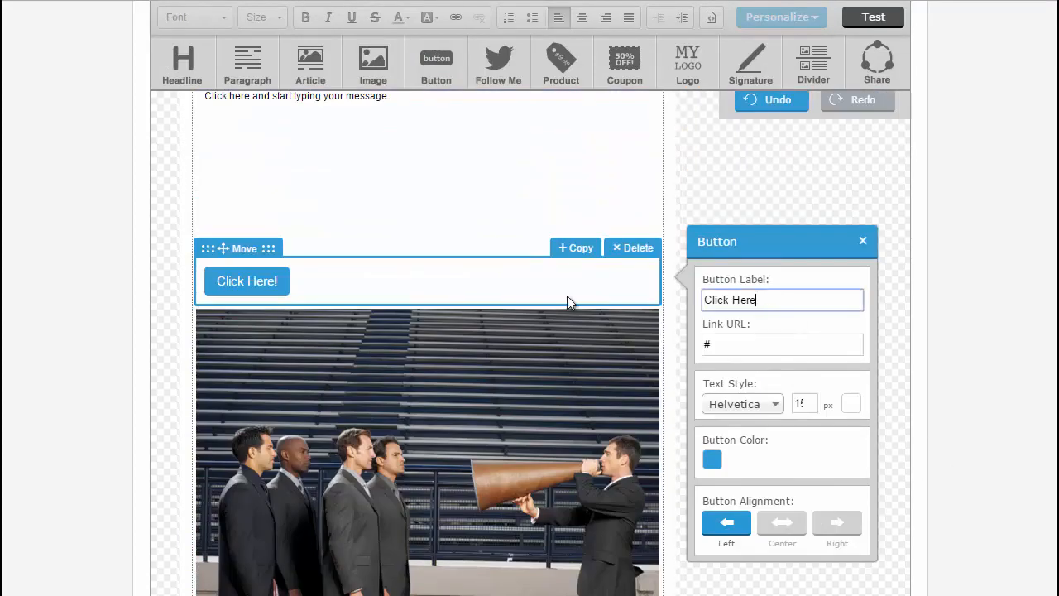
{"action": "key", "text": "BackSpace"}
{"action": "key", "text": "BackSpace"}
{"action": "key", "text": "BackSpace"}
{"action": "key", "text": "BackSpace"}
{"action": "key", "text": "BackSpace"}
{"action": "key", "text": "BackSpace"}
{"action": "key", "text": "BackSpace"}
{"action": "key", "text": "BackSpace"}
{"action": "key", "text": "BackSpace"}
{"action": "key", "text": "BackSpace"}
{"action": "type", "text": "Click m"}
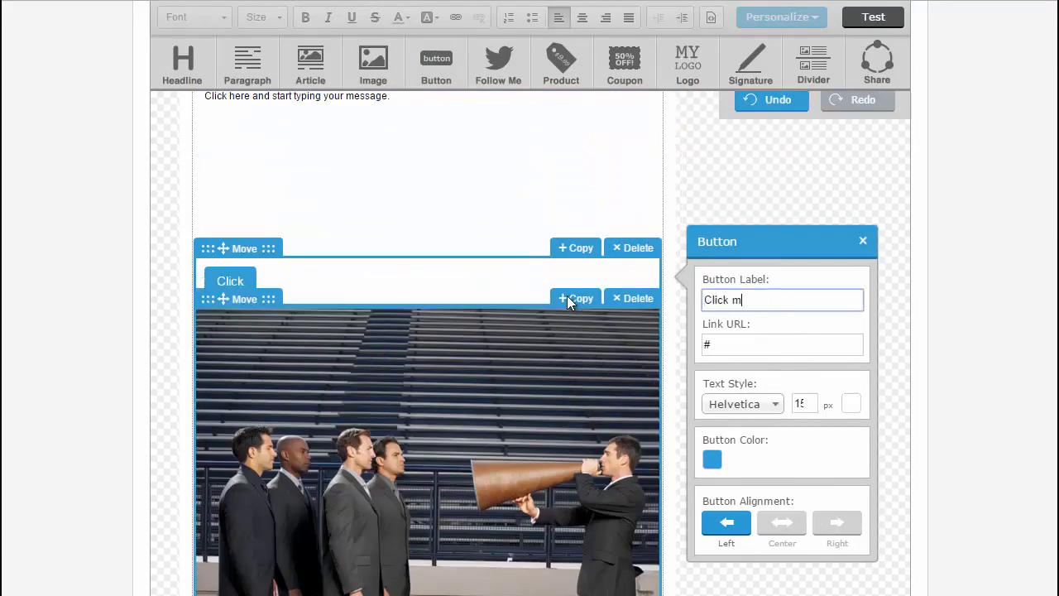
{"action": "type", "text": "e now!"}
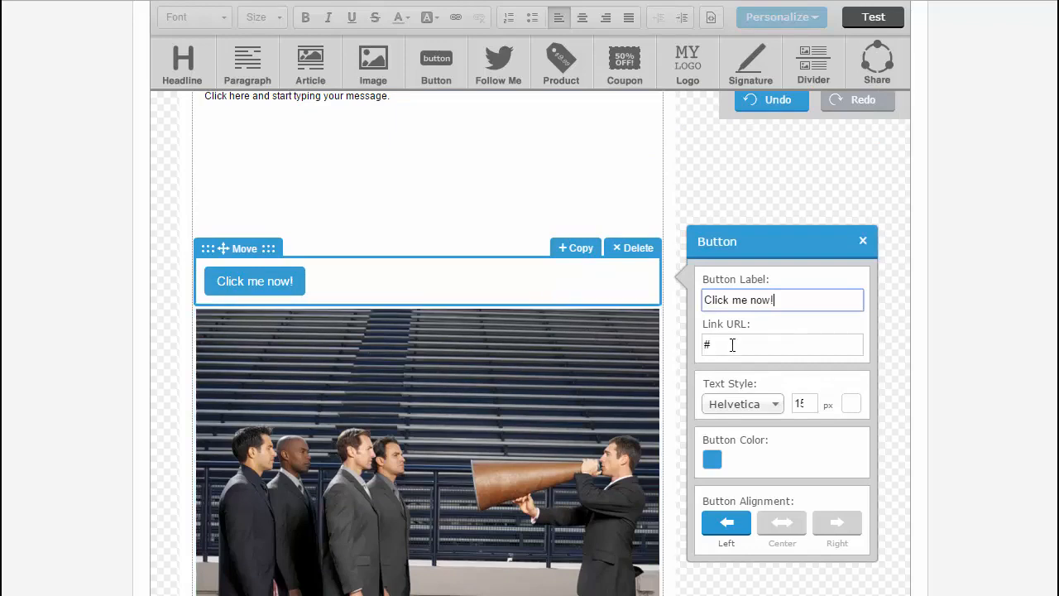
{"action": "left_click", "coordinate": [743, 346]}
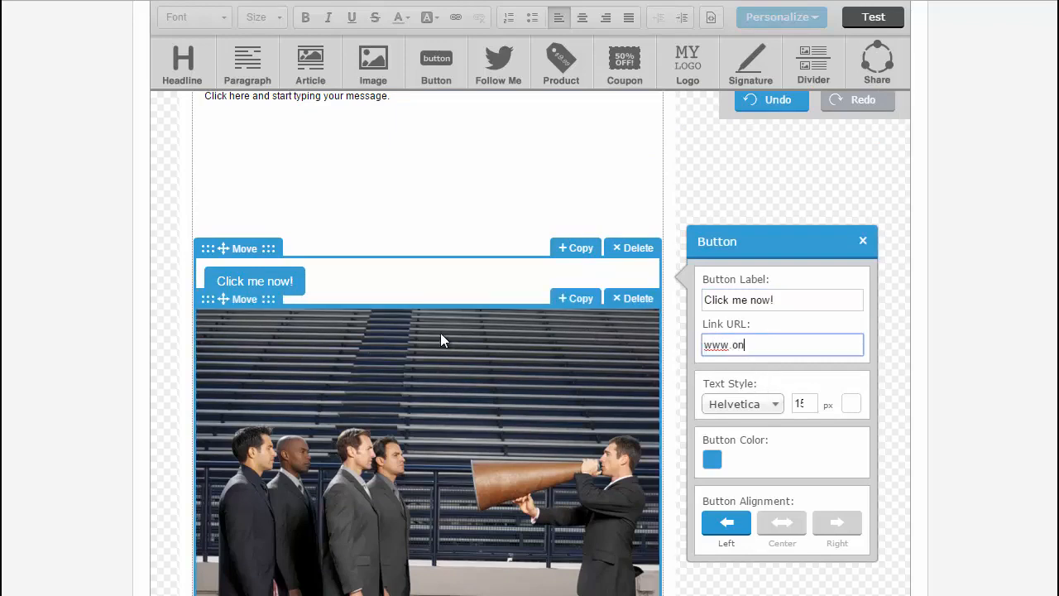
{"action": "type", "text": "www.onehour[professor.c"}
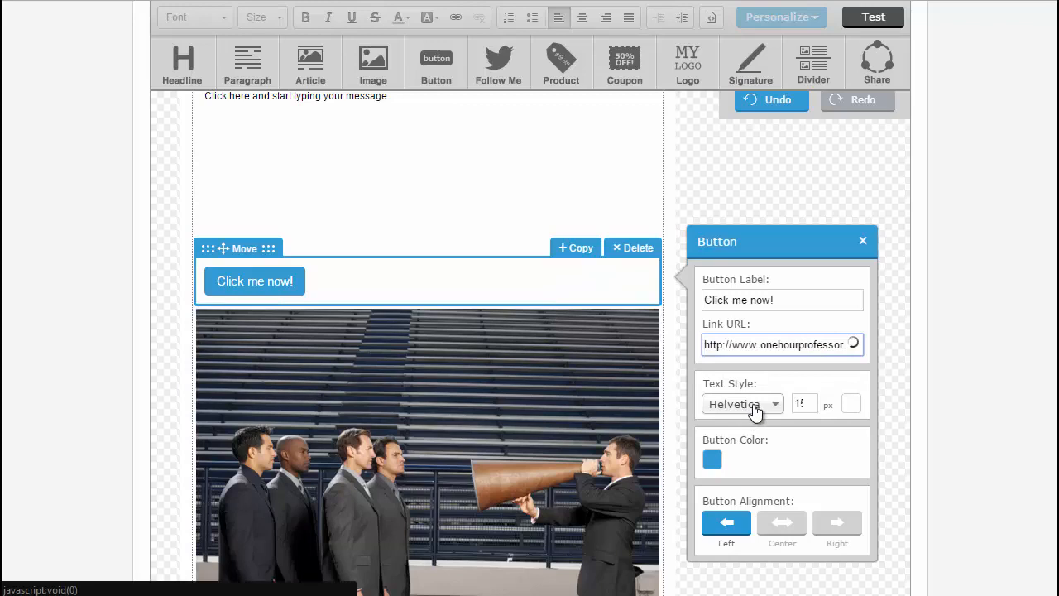
Step: Change the "Click me now!" button's color to red and align it to the center
{"action": "left_click", "coordinate": [713, 458]}
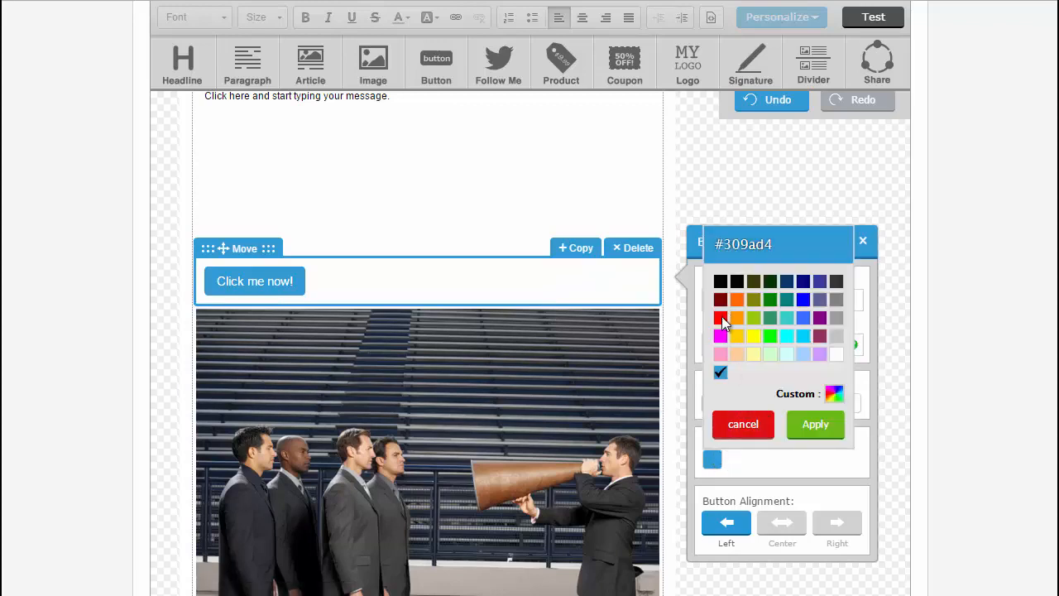
{"action": "left_click", "coordinate": [719, 317]}
{"action": "scroll", "coordinate": [781, 480], "scroll_direction": "down", "scroll_amount": 1}
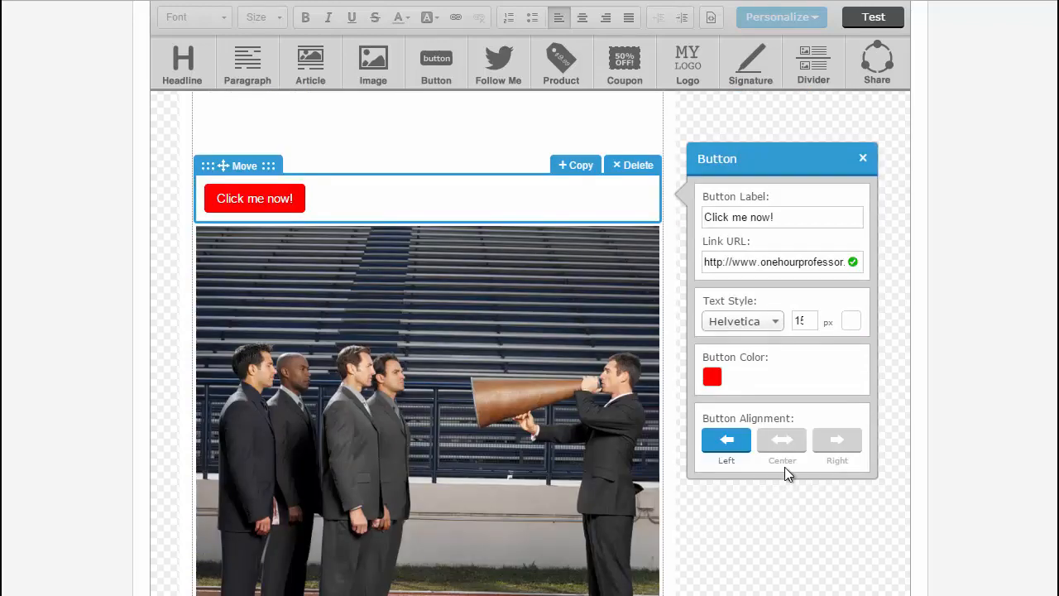
{"action": "left_click", "coordinate": [784, 441]}
{"action": "scroll", "coordinate": [782, 410], "scroll_direction": "down", "scroll_amount": 3}
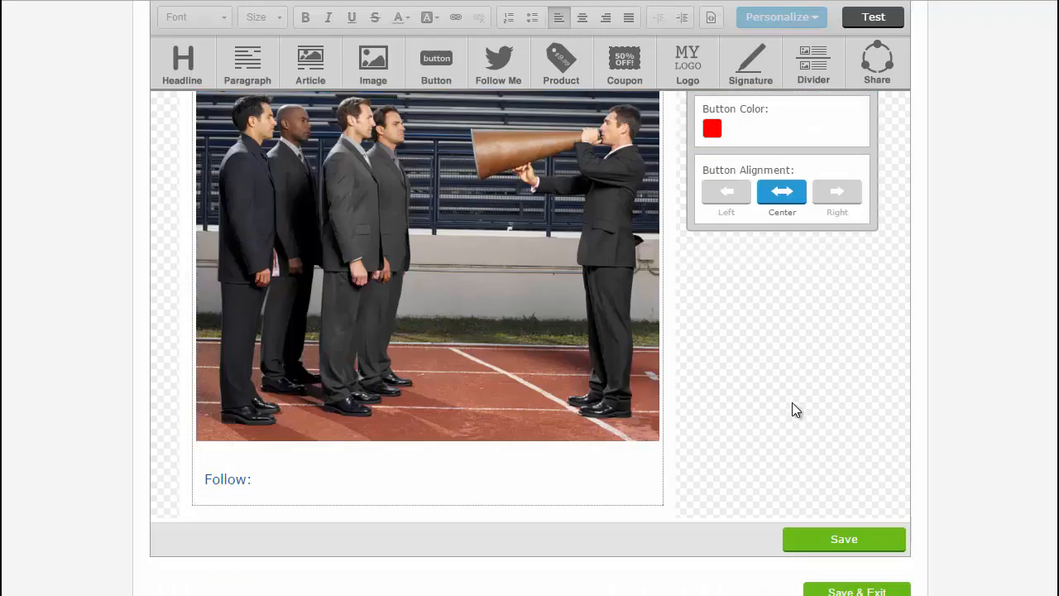
{"action": "left_click", "coordinate": [855, 548]}
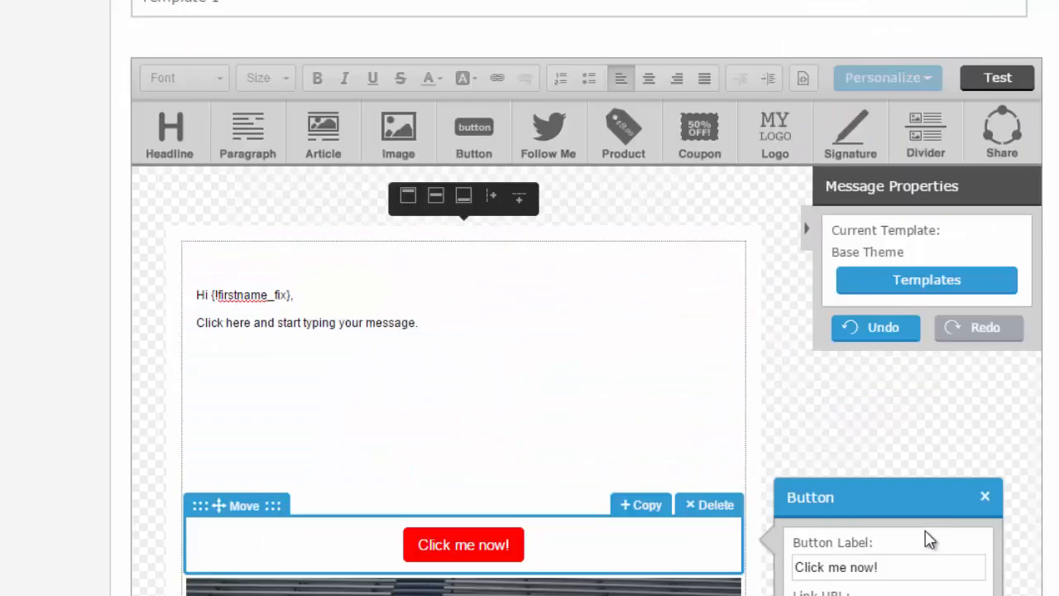
Step: Add the sentence "I look forward to teaching you!" after the placeholder line in the message body
{"action": "left_click", "coordinate": [564, 370]}
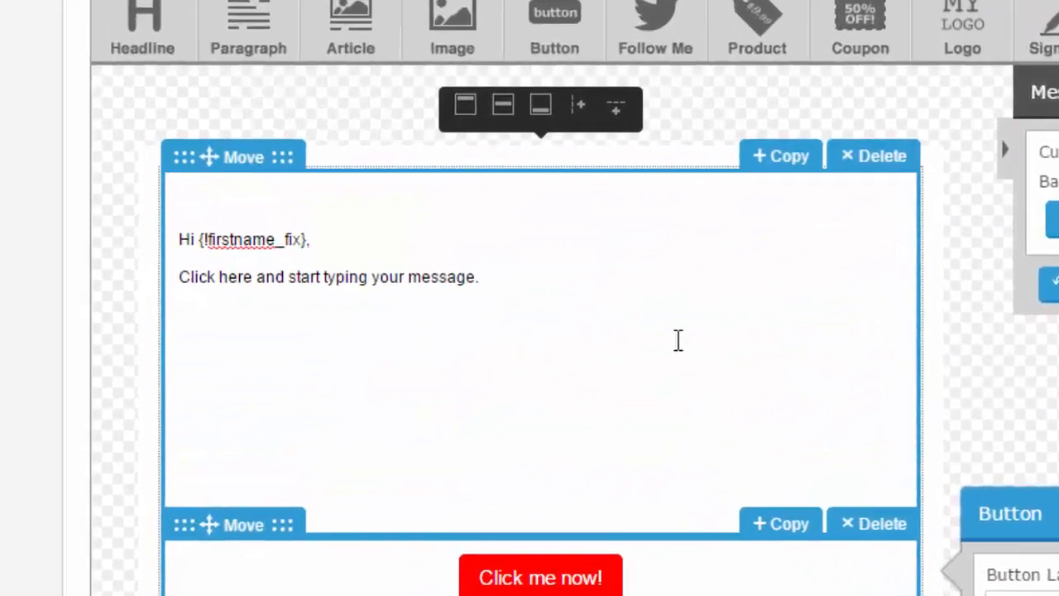
{"action": "left_click", "coordinate": [453, 335]}
{"action": "left_click", "coordinate": [448, 325]}
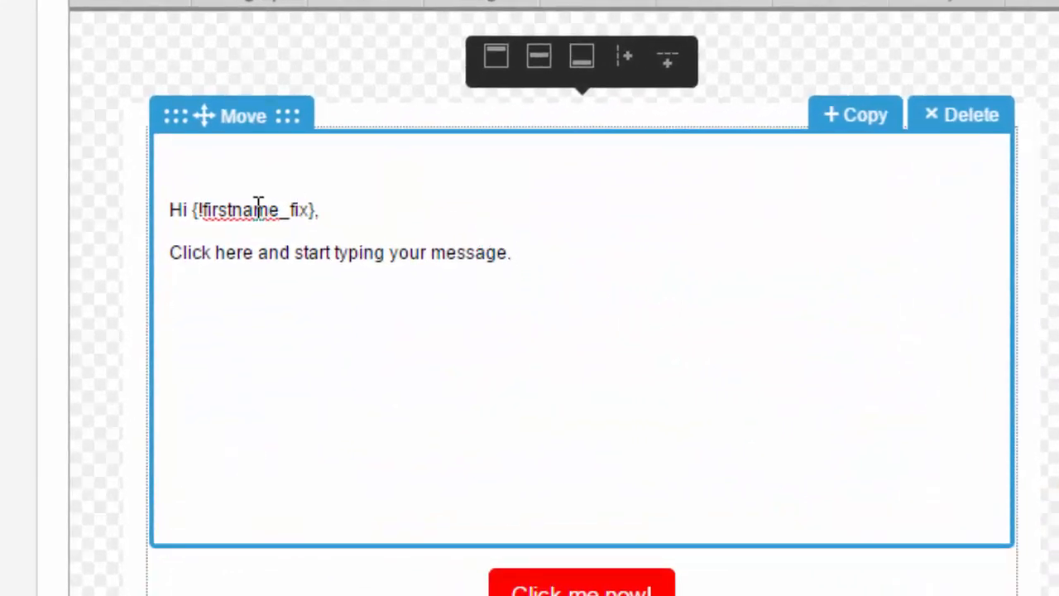
{"action": "left_click_drag", "start_coordinate": [196, 213], "coordinate": [338, 208]}
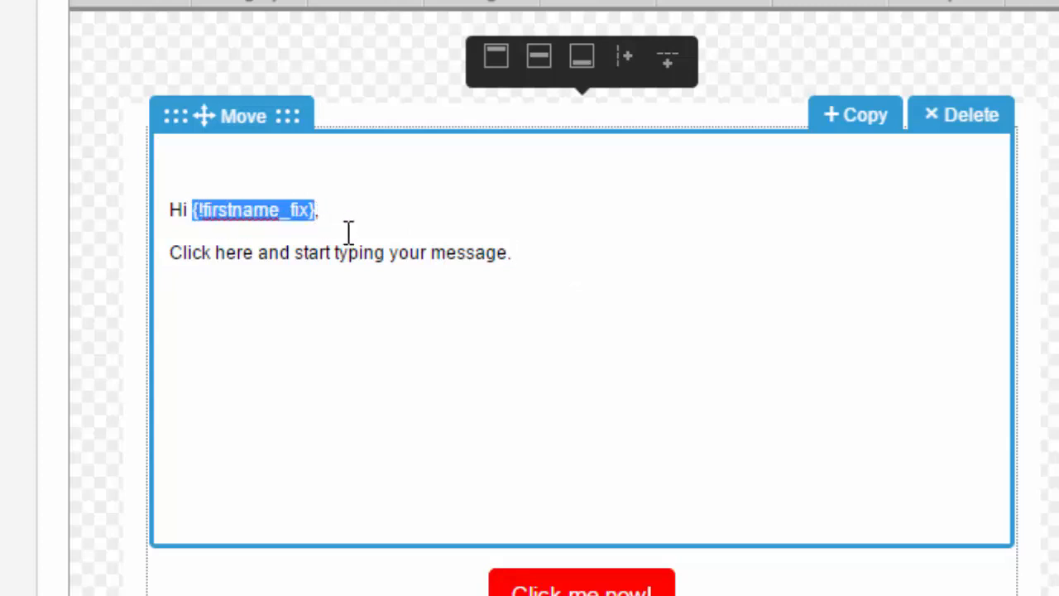
{"action": "left_click", "coordinate": [348, 238]}
{"action": "left_click", "coordinate": [536, 258]}
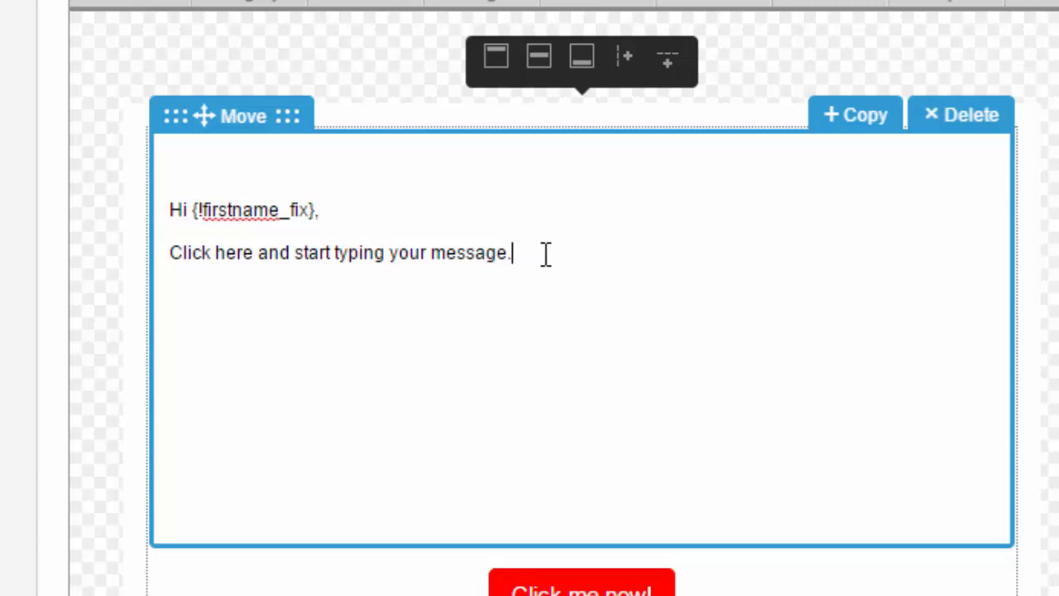
{"action": "type", "text": "I look forward to t"}
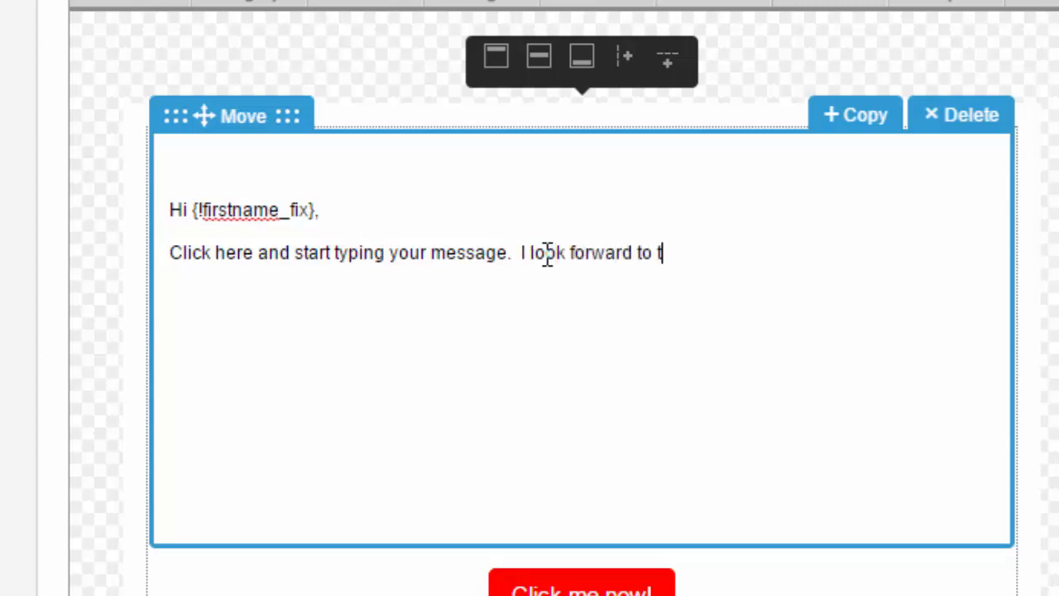
{"action": "type", "text": "eaching yo"}
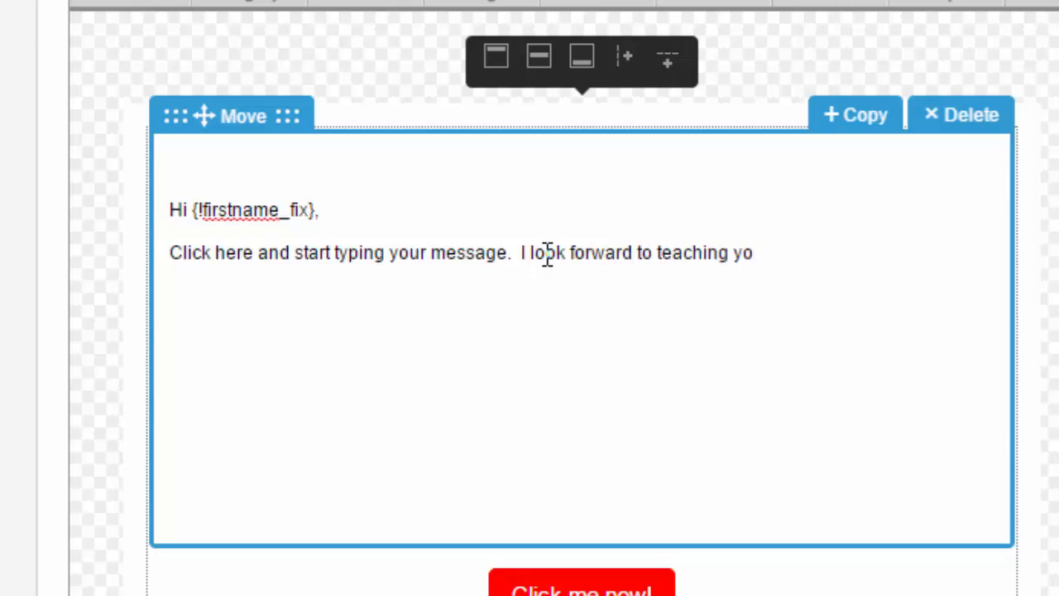
{"action": "type", "text": "u!"}
{"action": "scroll", "coordinate": [538, 348], "scroll_direction": "down", "scroll_amount": 2}
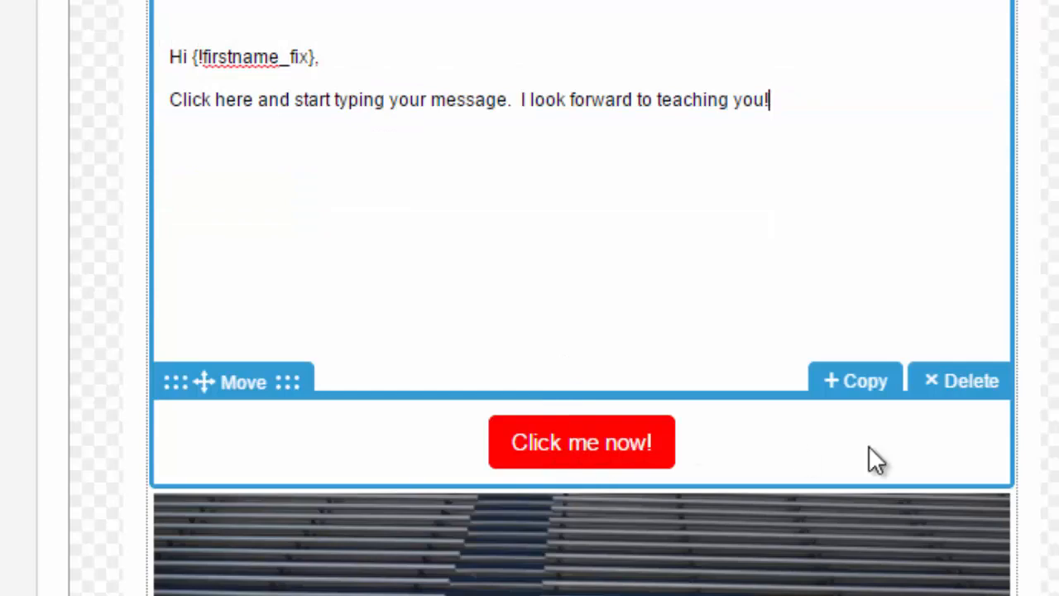
Step: Add a logo block above the message body, look at its image options and delete the block
{"action": "scroll", "coordinate": [1004, 508], "scroll_direction": "down", "scroll_amount": 4}
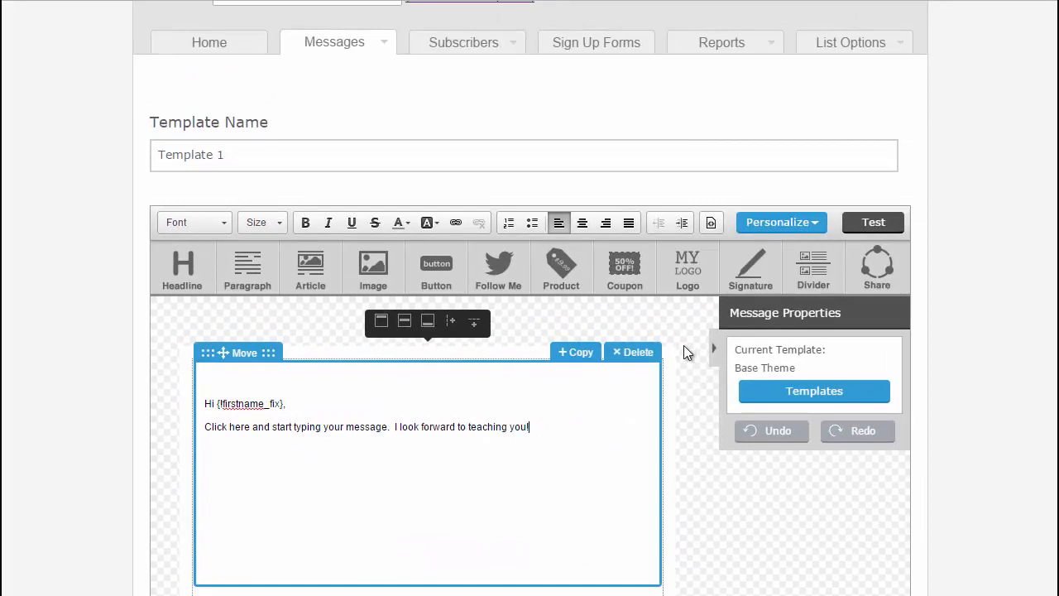
{"action": "left_click_drag", "start_coordinate": [687, 269], "coordinate": [411, 388]}
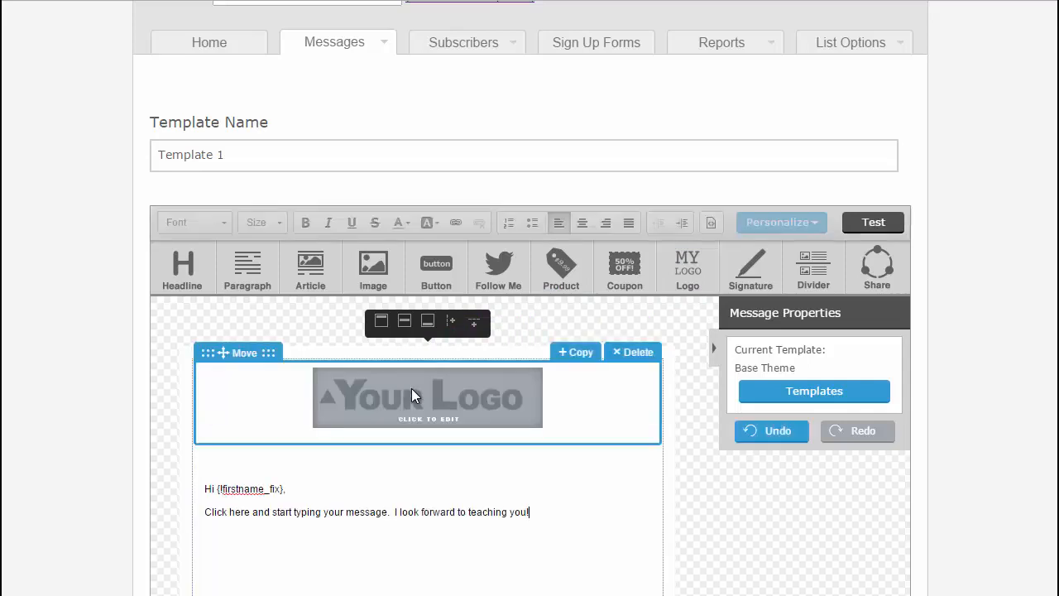
{"action": "left_click", "coordinate": [439, 418]}
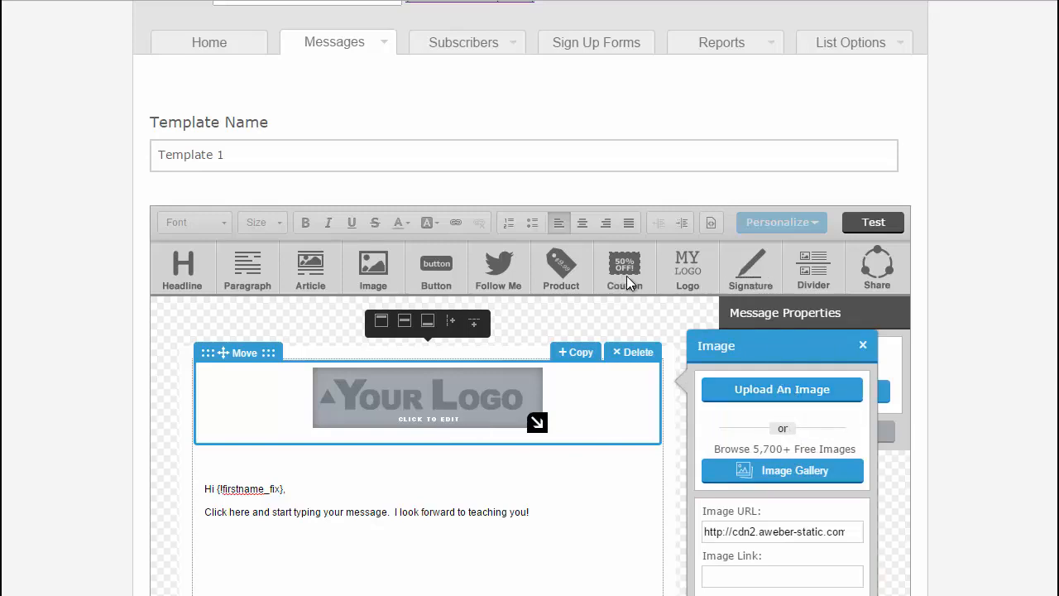
{"action": "left_click_drag", "start_coordinate": [626, 283], "coordinate": [597, 354]}
{"action": "left_click", "coordinate": [635, 354]}
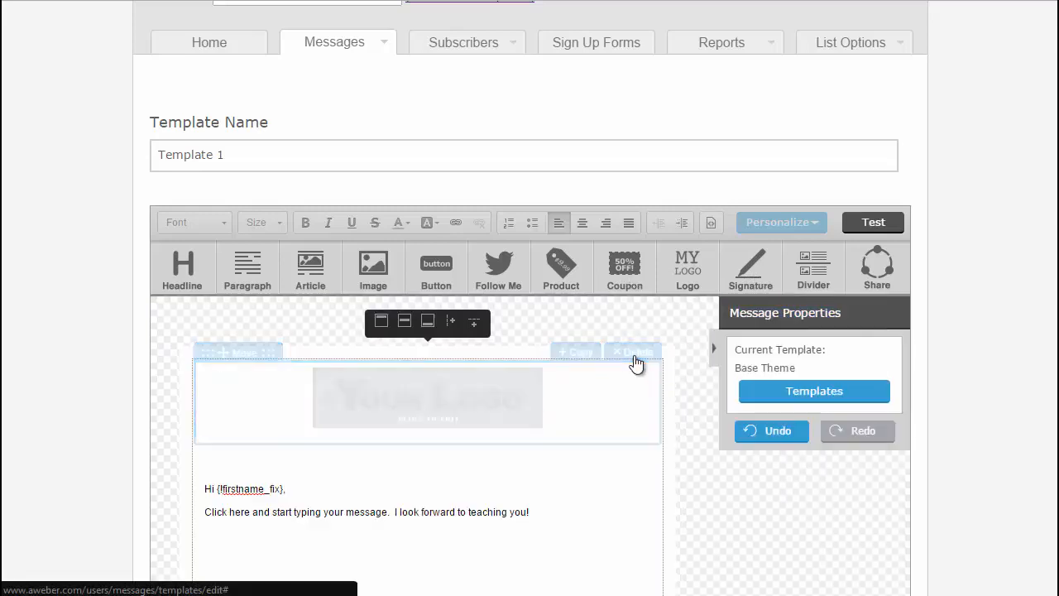
Step: Add a coupon block above the message body and set its border style to Dotted
{"action": "left_click_drag", "start_coordinate": [625, 271], "coordinate": [430, 418]}
{"action": "left_click", "coordinate": [466, 406]}
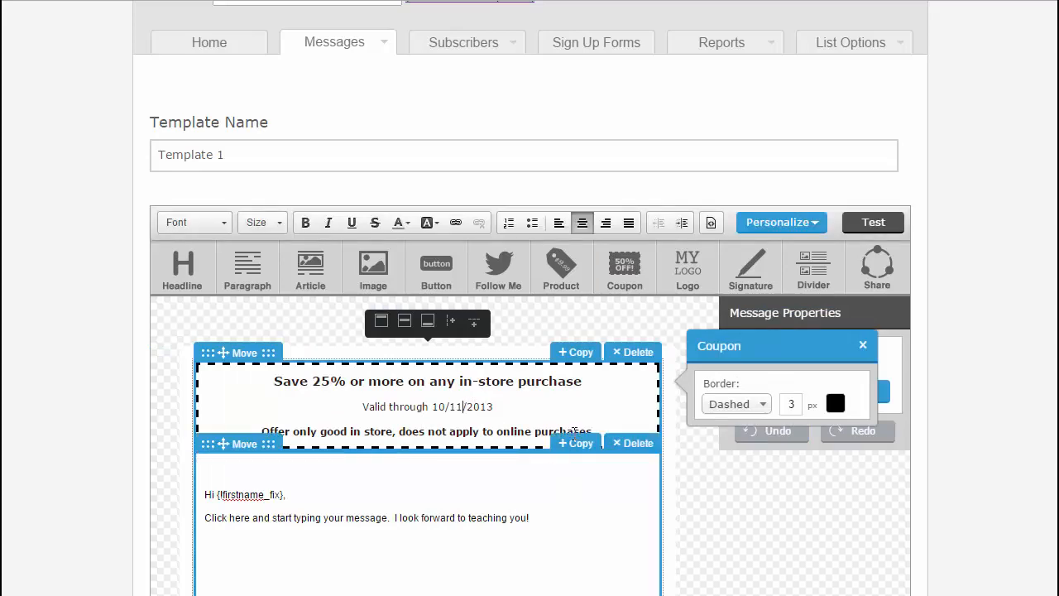
{"action": "scroll", "coordinate": [571, 417], "scroll_direction": "down", "scroll_amount": 1}
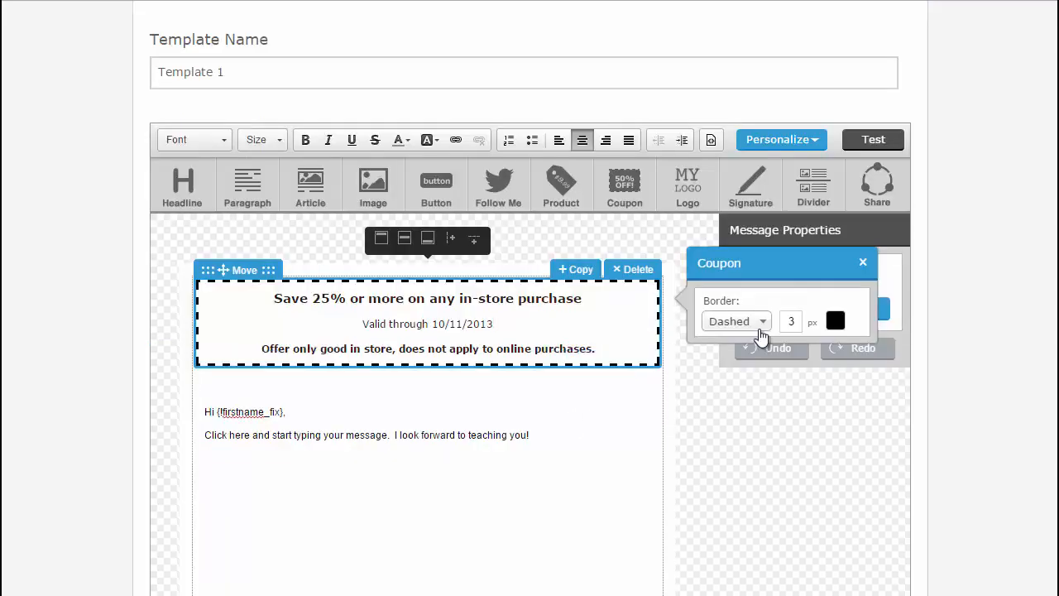
{"action": "left_click", "coordinate": [758, 325]}
{"action": "left_click", "coordinate": [749, 363]}
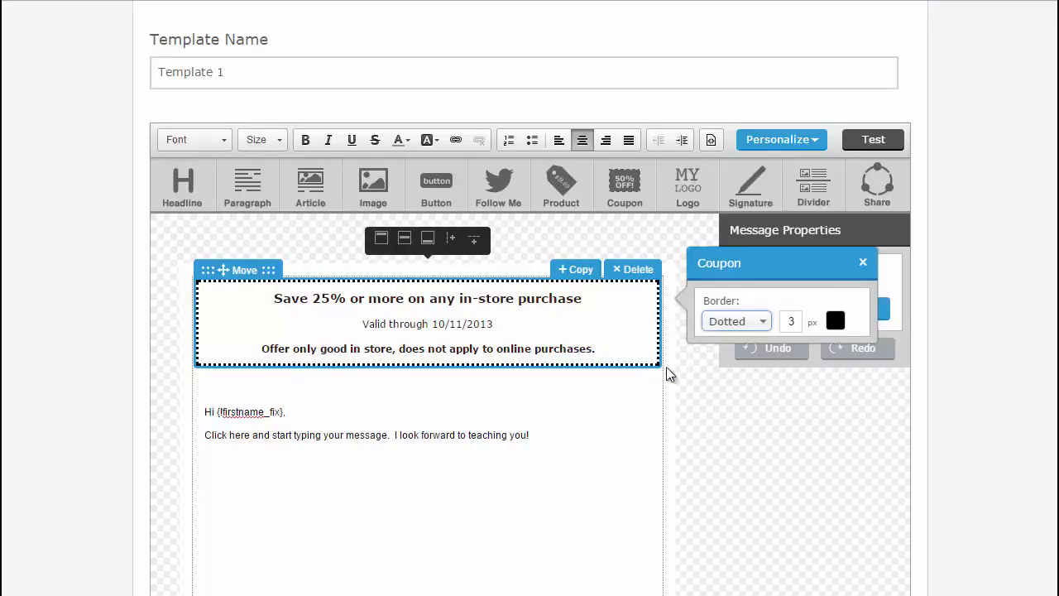
Step: Change the coupon block's border color to red
{"action": "left_click_drag", "start_coordinate": [595, 351], "coordinate": [246, 269]}
{"action": "left_click", "coordinate": [485, 323]}
{"action": "left_click_drag", "start_coordinate": [486, 323], "coordinate": [347, 324]}
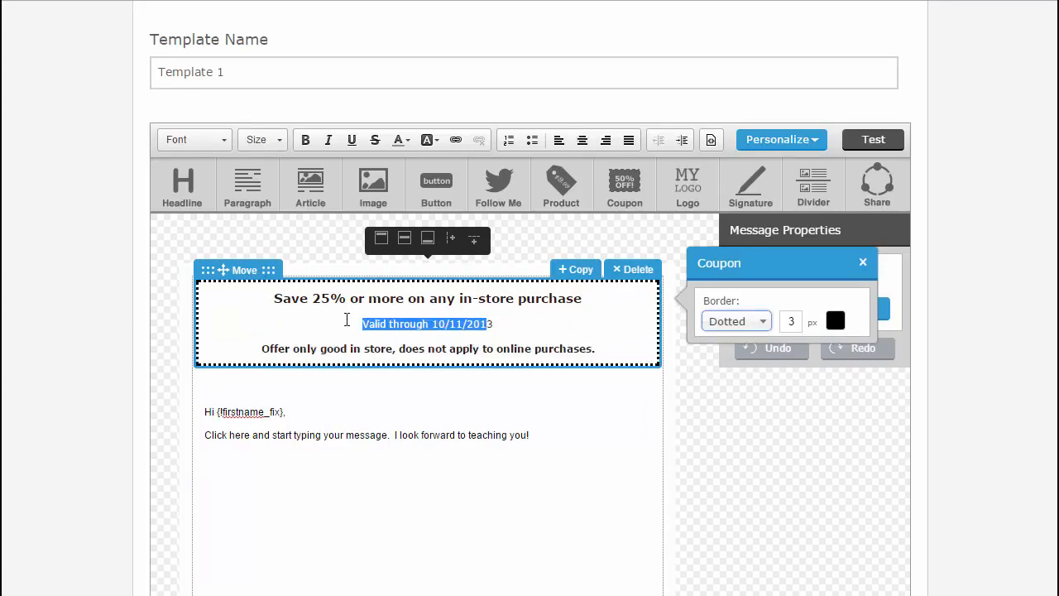
{"action": "left_click", "coordinate": [835, 320]}
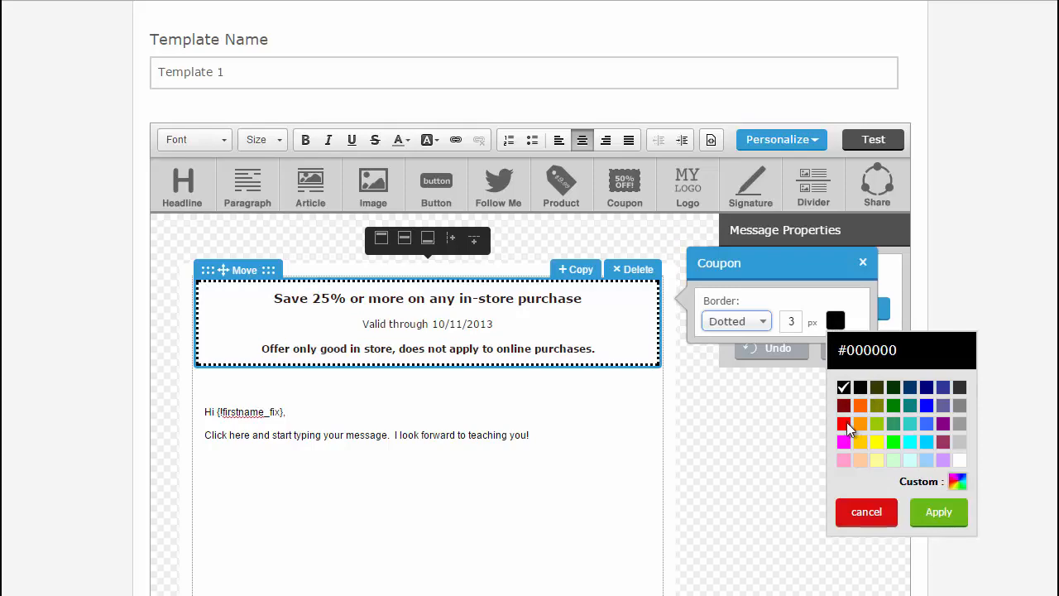
{"action": "left_click", "coordinate": [843, 423]}
{"action": "scroll", "coordinate": [524, 340], "scroll_direction": "down", "scroll_amount": 2}
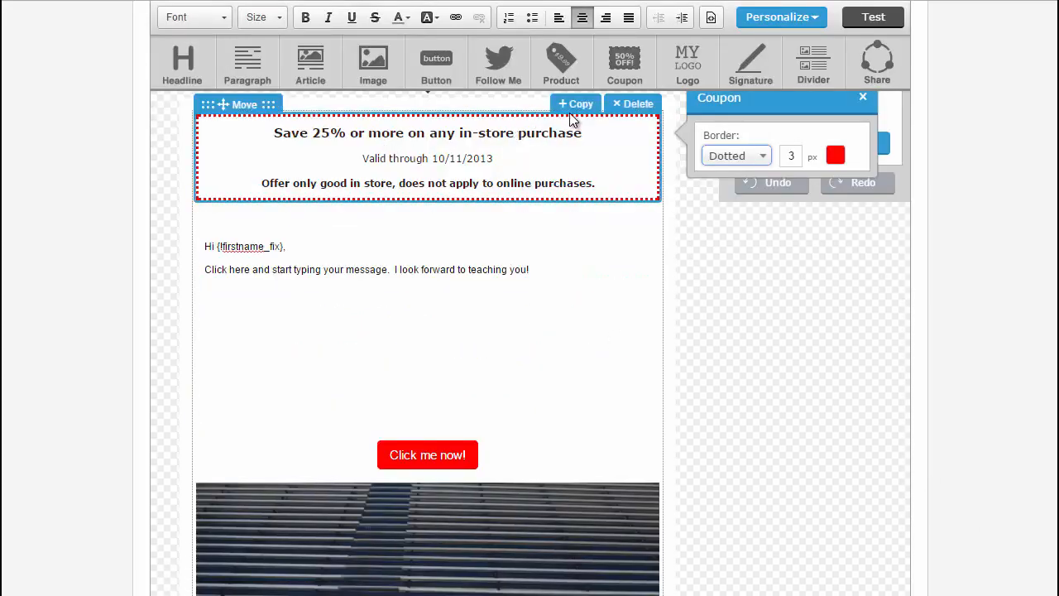
{"action": "scroll", "coordinate": [431, 207], "scroll_direction": "up", "scroll_amount": 1}
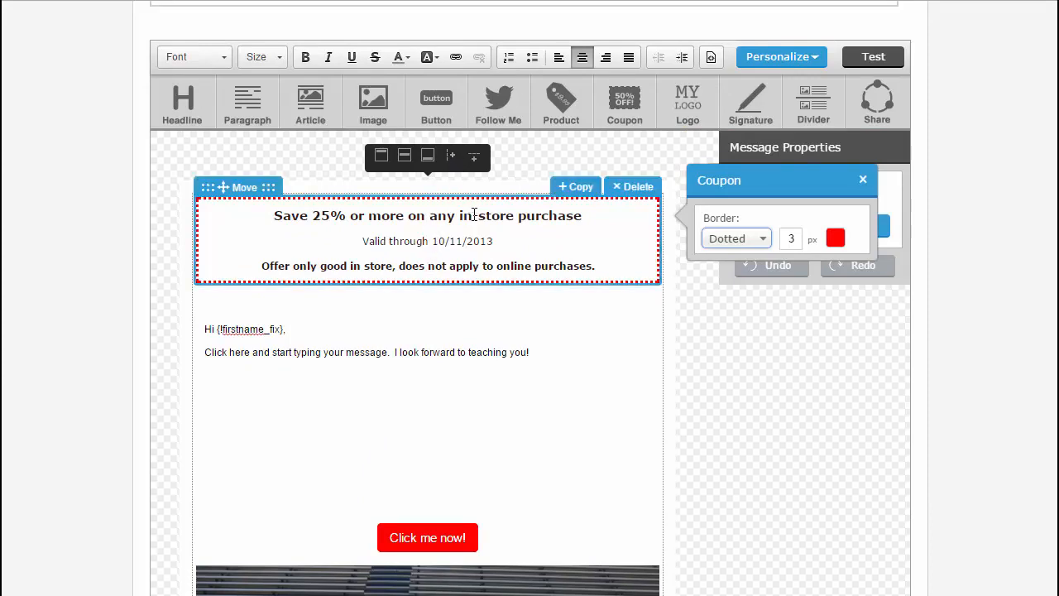
{"action": "scroll", "coordinate": [511, 318], "scroll_direction": "up", "scroll_amount": 3}
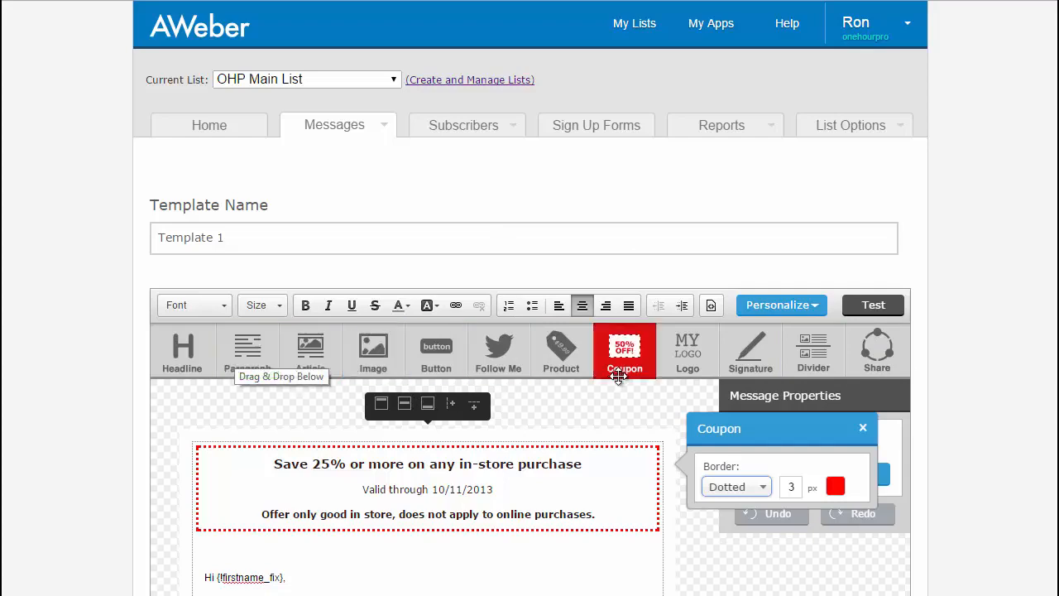
{"action": "scroll", "coordinate": [965, 332], "scroll_direction": "down", "scroll_amount": 8}
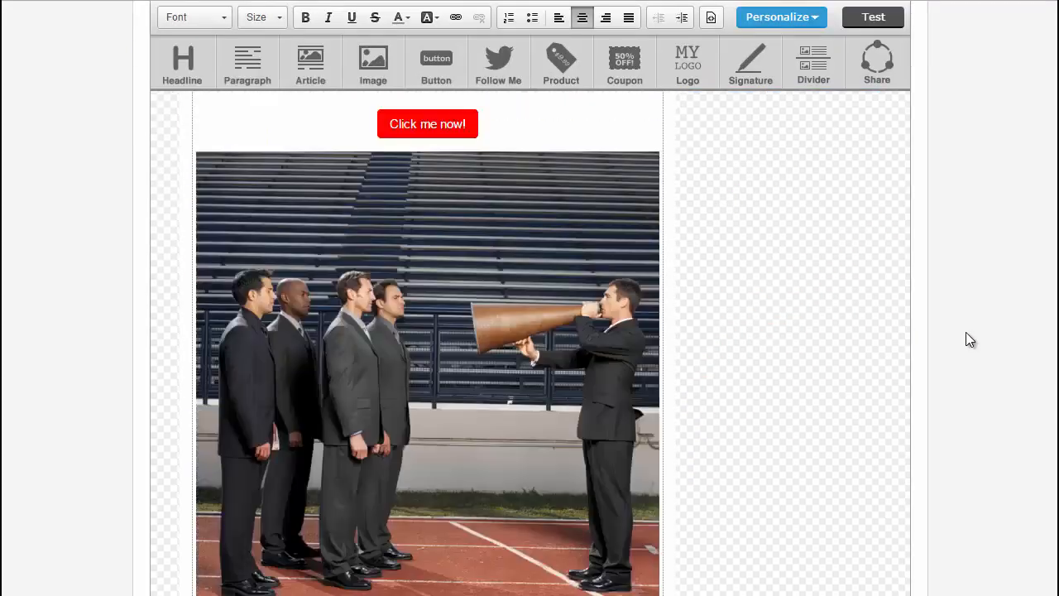
{"action": "scroll", "coordinate": [965, 331], "scroll_direction": "up", "scroll_amount": 8}
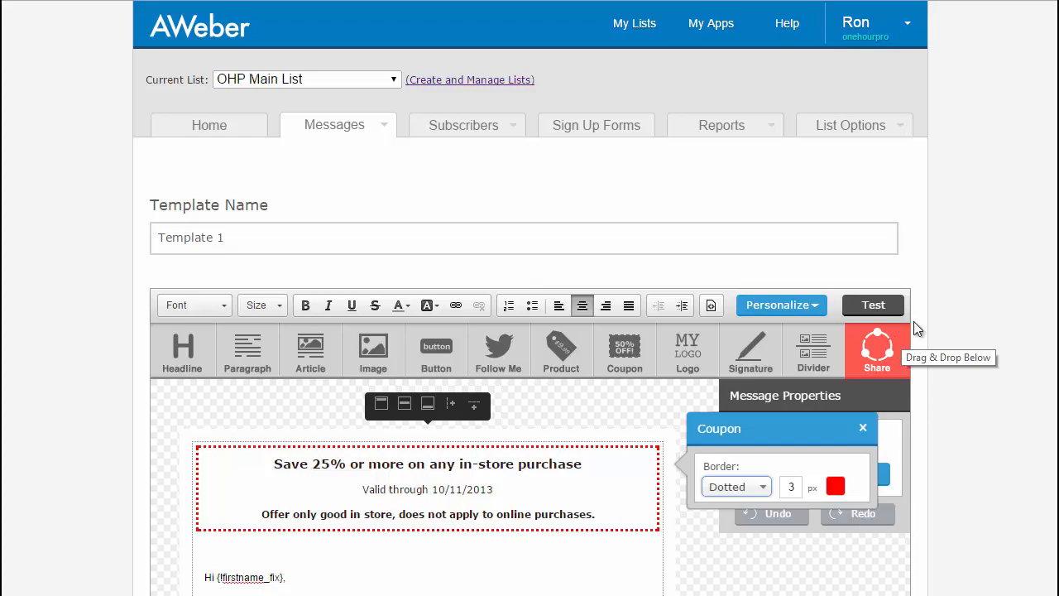
Step: Save Template 1 and exit the editor to the list of templates
{"action": "left_click", "coordinate": [950, 257]}
{"action": "scroll", "coordinate": [951, 259], "scroll_direction": "down", "scroll_amount": 15}
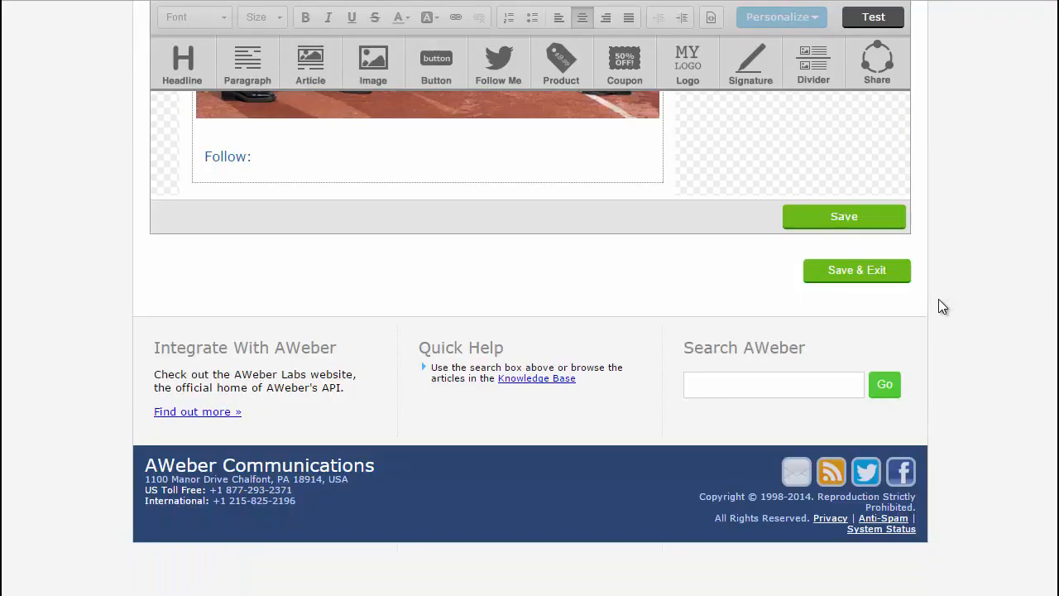
{"action": "left_click", "coordinate": [850, 217]}
{"action": "left_click", "coordinate": [879, 361]}
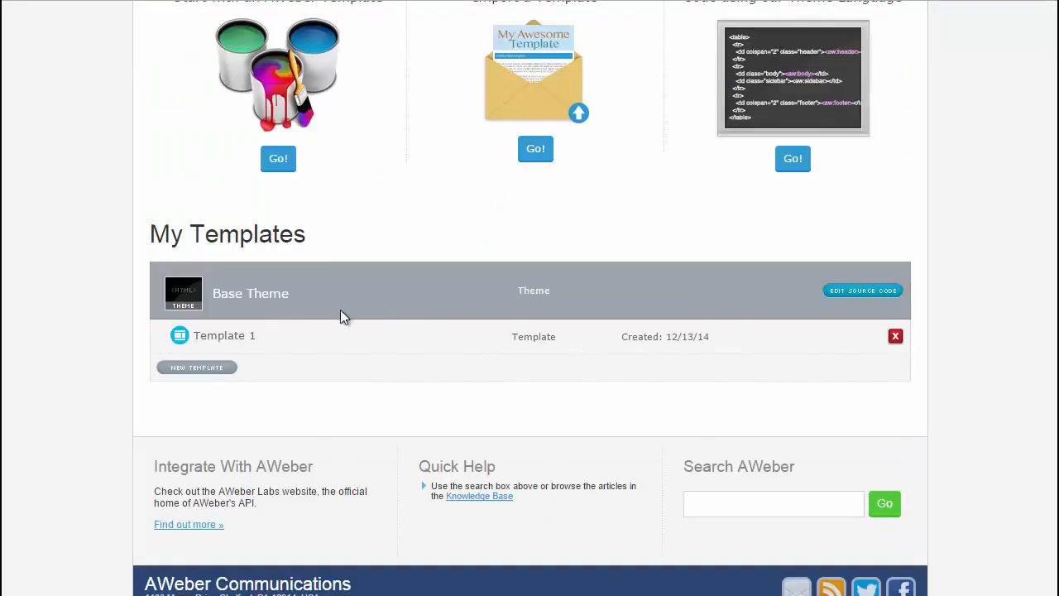
{"action": "scroll", "coordinate": [886, 345], "scroll_direction": "down", "scroll_amount": 2}
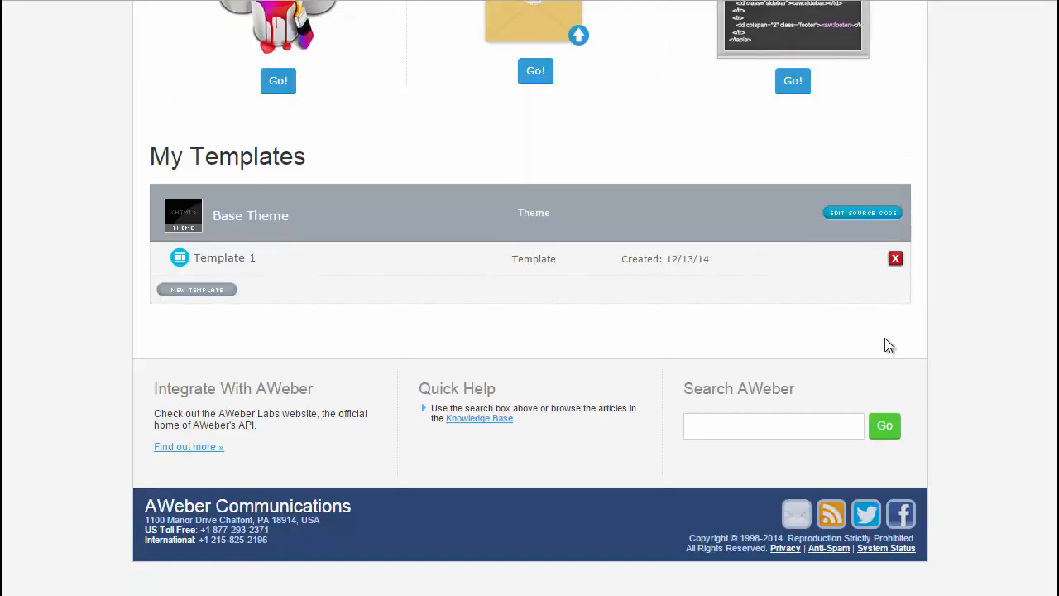